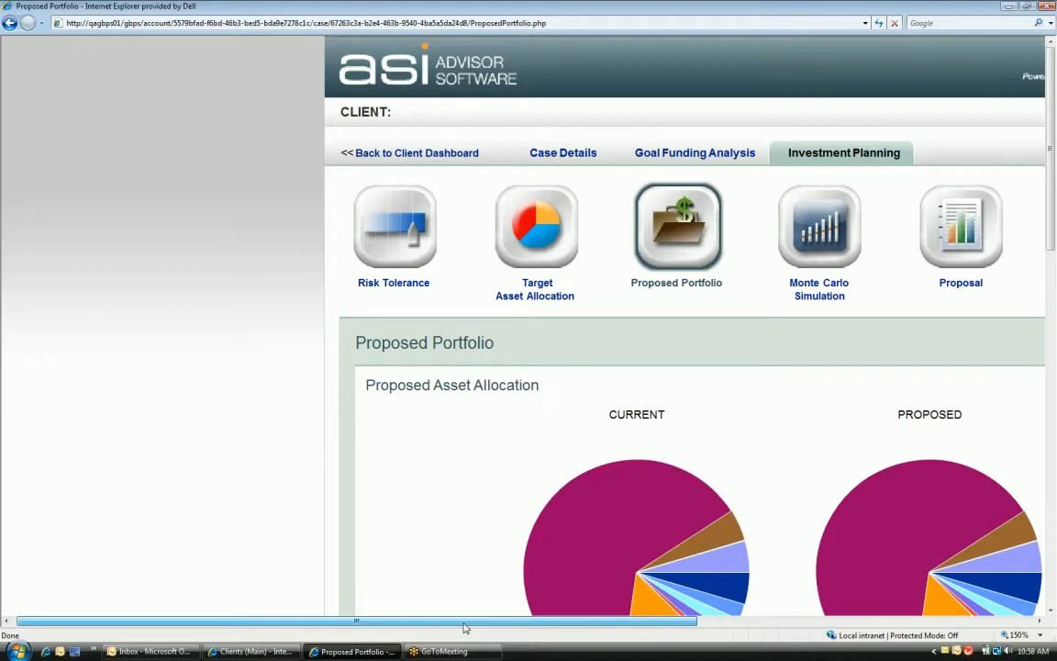
Step: Open the proposed holdings of the Schwab Brokerage Account for editing
{"action": "left_click_drag", "start_coordinate": [465, 623], "coordinate": [669, 622]}
{"action": "left_click_drag", "start_coordinate": [1053, 246], "coordinate": [1055, 576]}
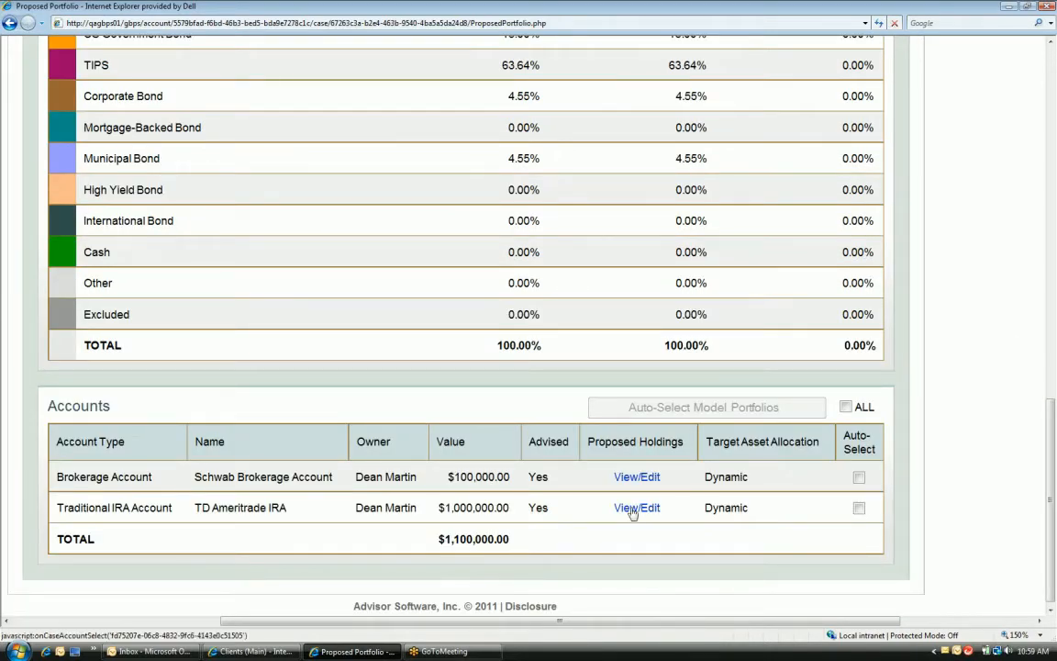
{"action": "left_click", "coordinate": [643, 477]}
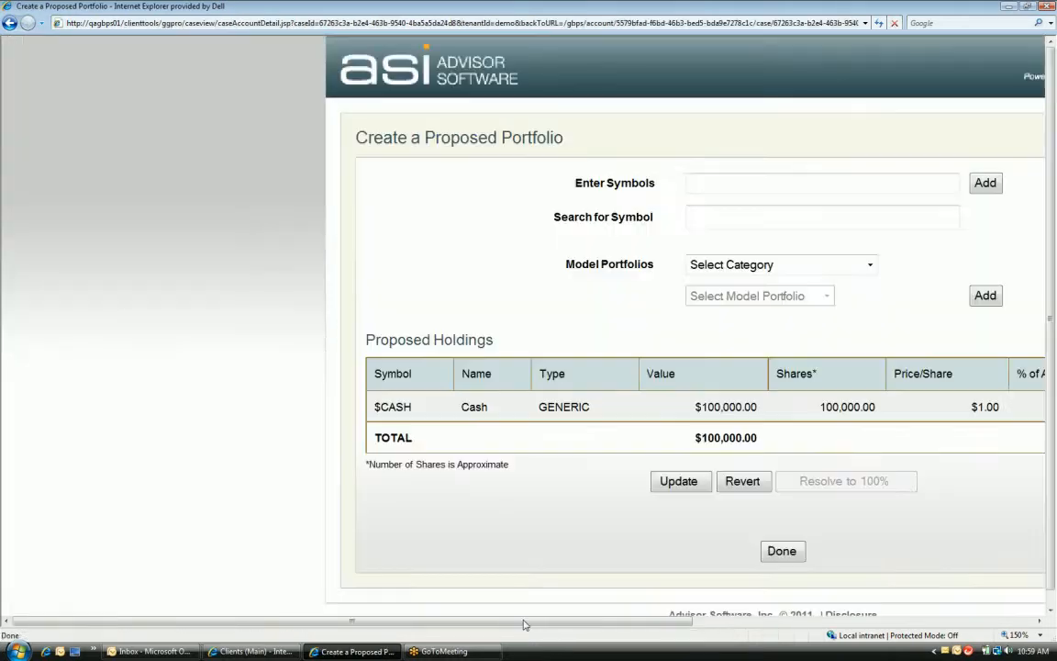
{"action": "left_click_drag", "start_coordinate": [523, 626], "coordinate": [692, 628]}
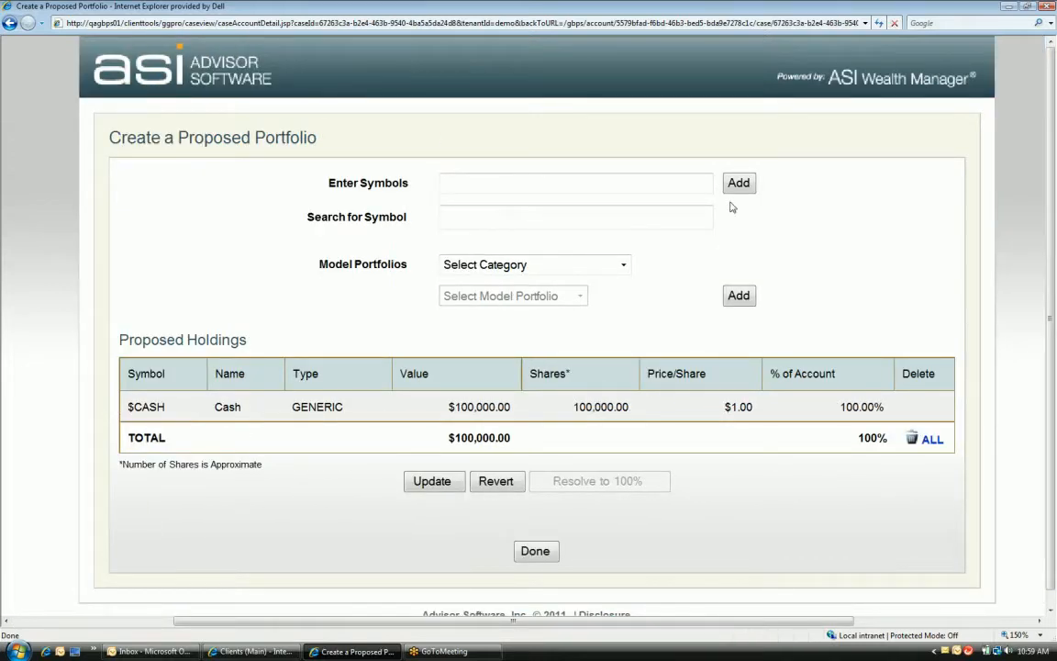
Step: Add the symbols ivv and tip to the brokerage account's proposed holdings
{"action": "left_click", "coordinate": [469, 184]}
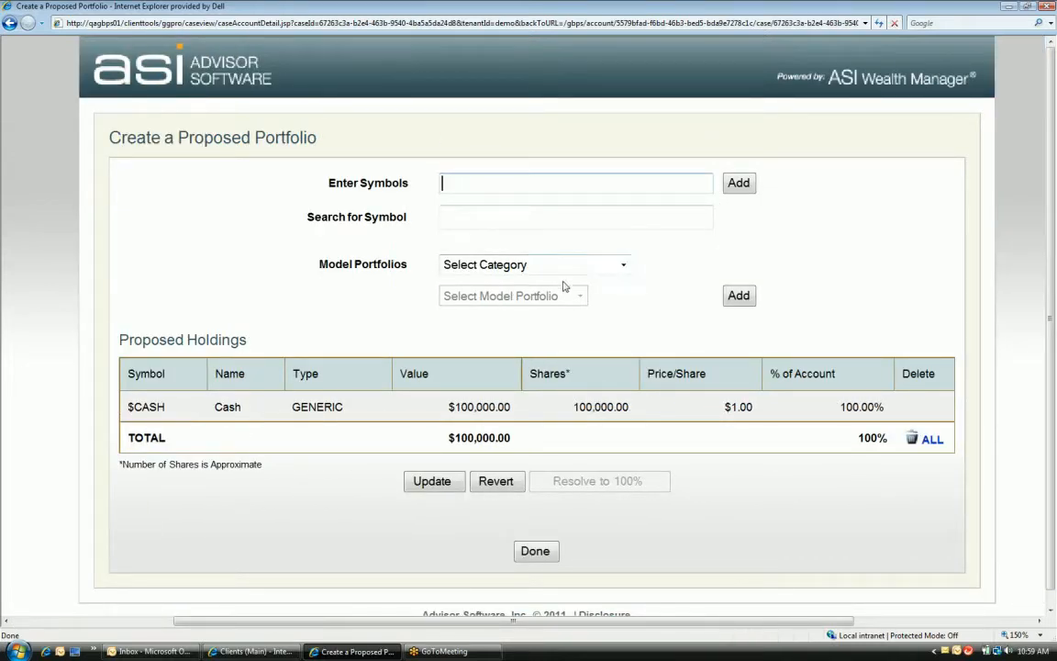
{"action": "type", "text": "ivv, tip"}
{"action": "left_click", "coordinate": [740, 184]}
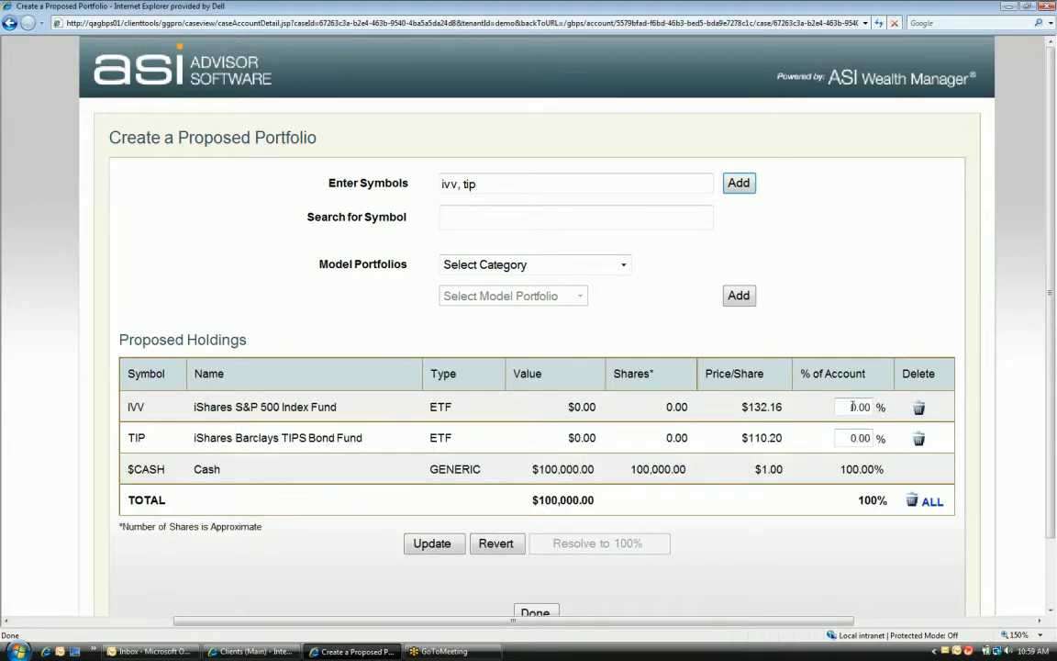
Step: Delete the IVV and TIP funds from the proposed holdings, one after the other
{"action": "left_click", "coordinate": [920, 407]}
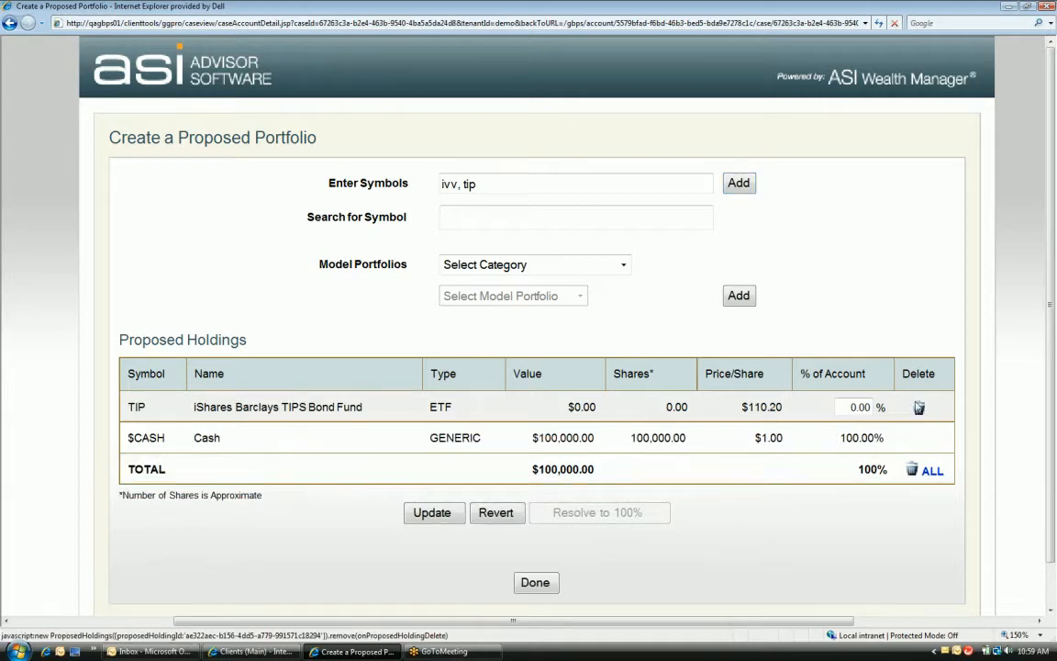
{"action": "left_click", "coordinate": [920, 408]}
Step: Add the assets of the Not Excessive model portfolio from the Moderate category to the proposed holdings
{"action": "left_click", "coordinate": [623, 266]}
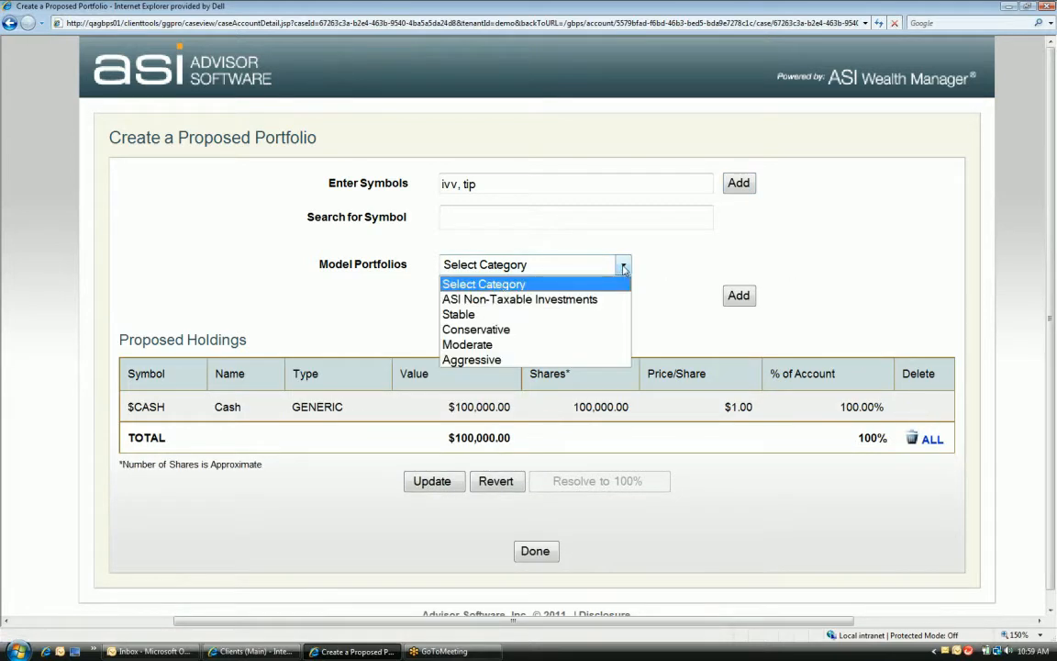
{"action": "left_click", "coordinate": [565, 343]}
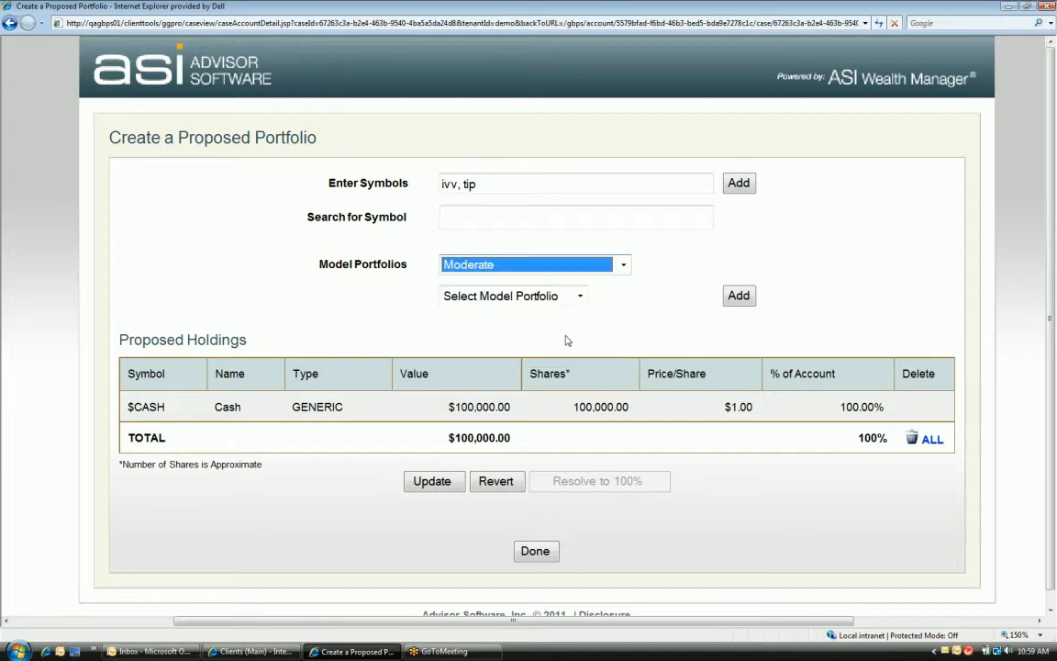
{"action": "left_click", "coordinate": [738, 295]}
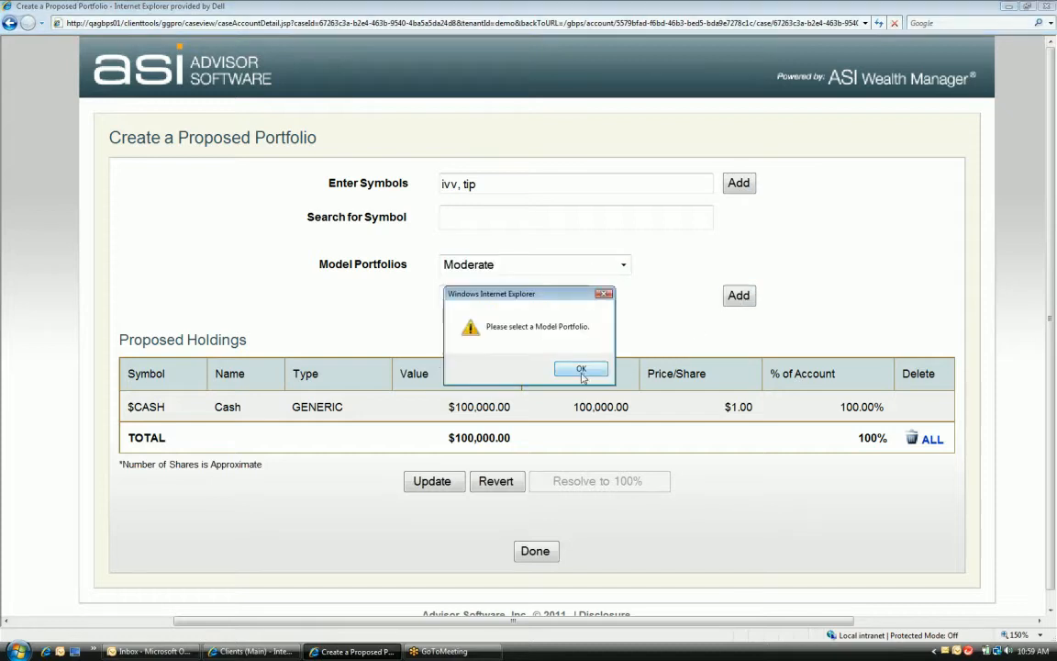
{"action": "left_click", "coordinate": [582, 371]}
{"action": "left_click", "coordinate": [579, 296]}
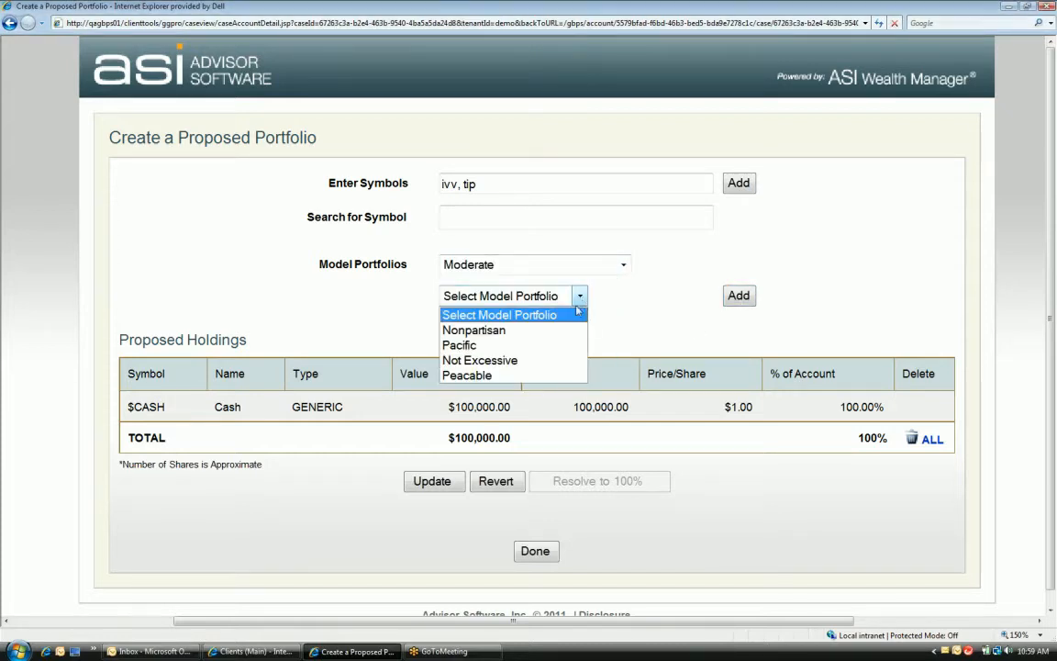
{"action": "left_click", "coordinate": [520, 360]}
{"action": "left_click", "coordinate": [739, 295]}
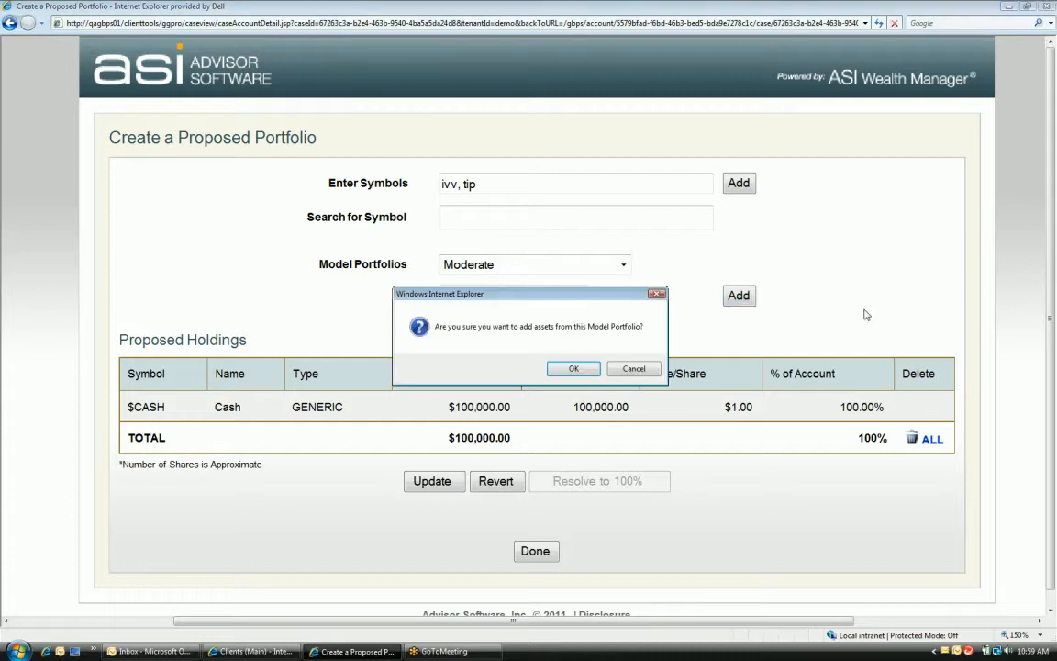
{"action": "left_click", "coordinate": [574, 368]}
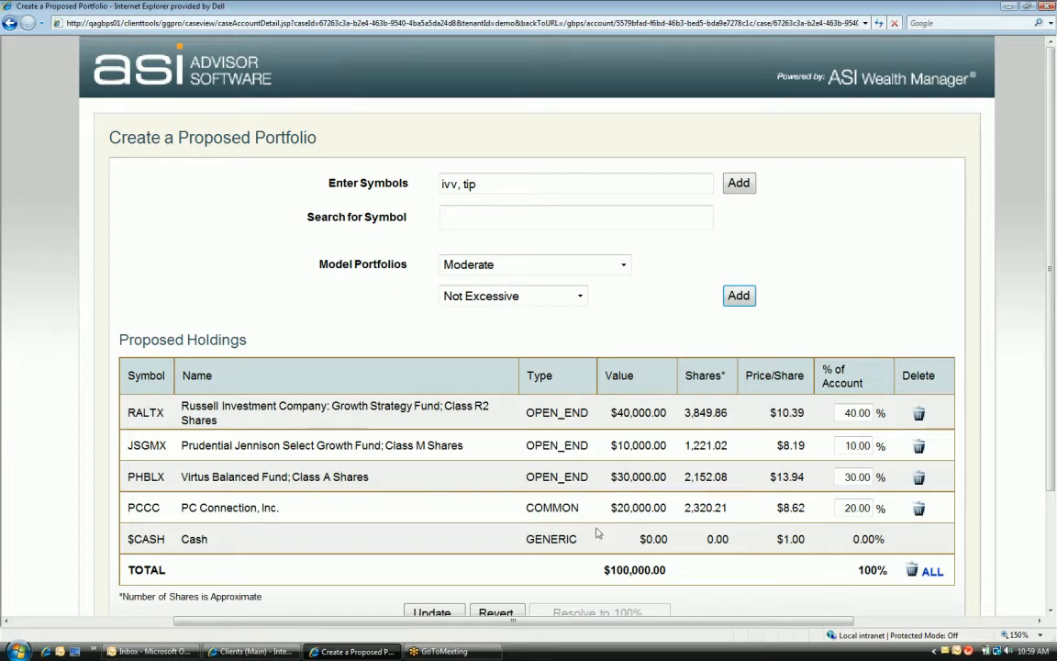
Step: Delete all of the brokerage account's proposed holdings at once and return to the Proposed Portfolio page
{"action": "left_click", "coordinate": [912, 570]}
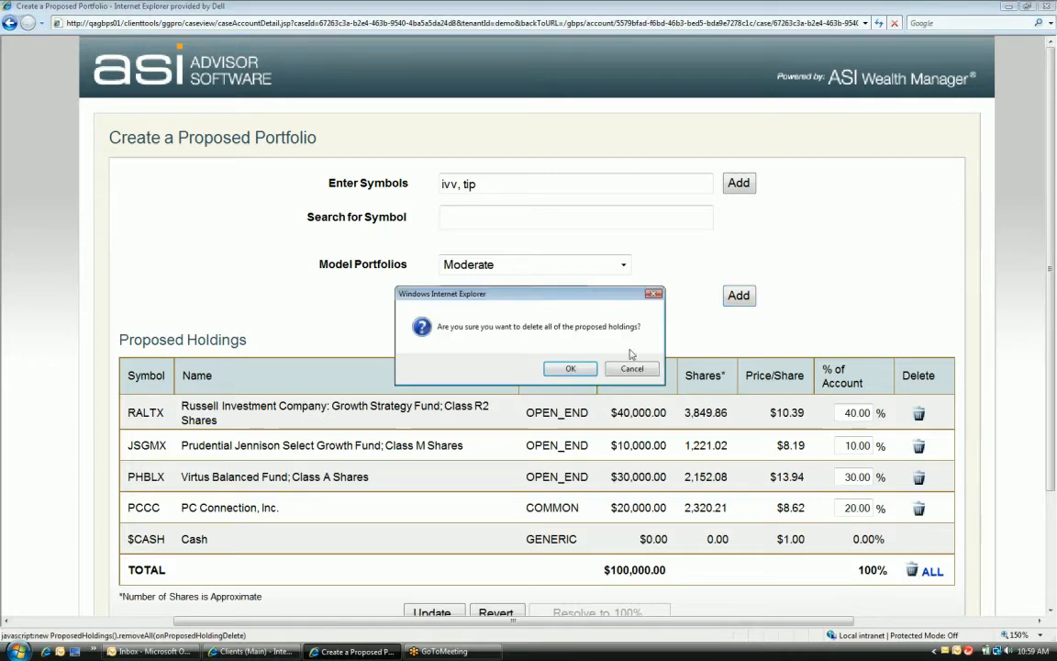
{"action": "left_click", "coordinate": [571, 368]}
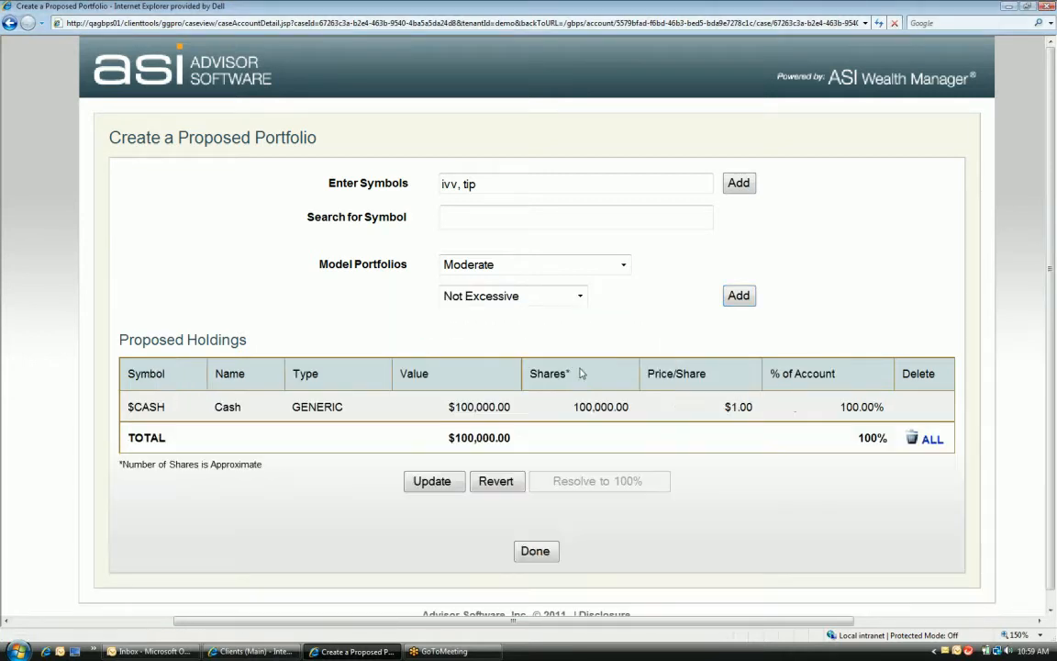
{"action": "left_click", "coordinate": [532, 552]}
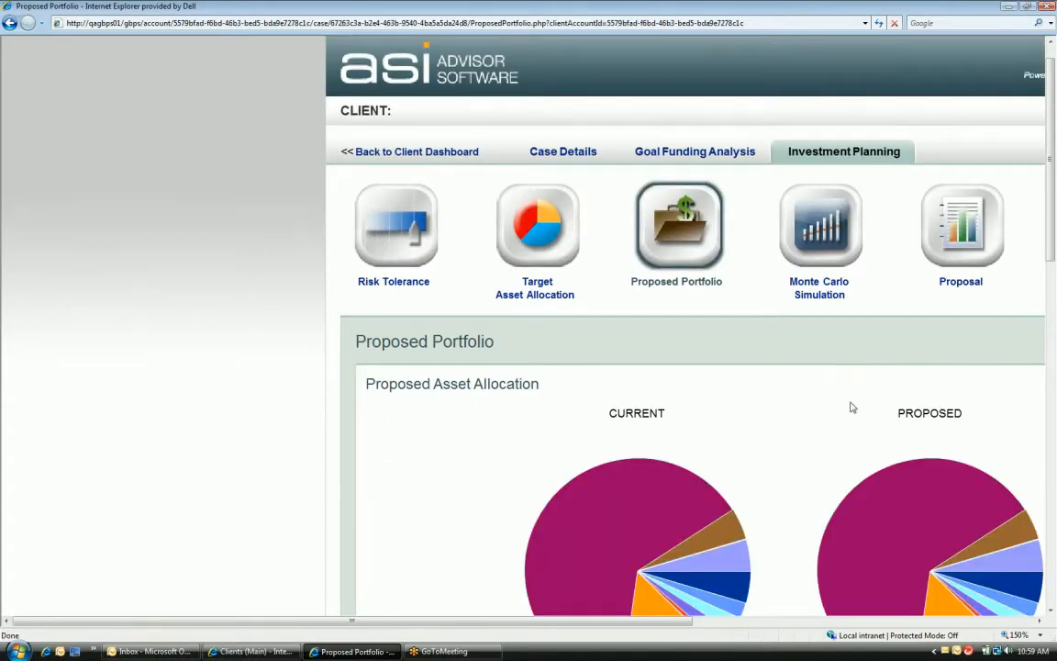
Step: Select all accounts for auto-selection and run the automatic choice of model portfolios
{"action": "scroll", "coordinate": [851, 407], "scroll_direction": "down", "scroll_amount": 3}
{"action": "left_click_drag", "start_coordinate": [542, 623], "coordinate": [707, 623]}
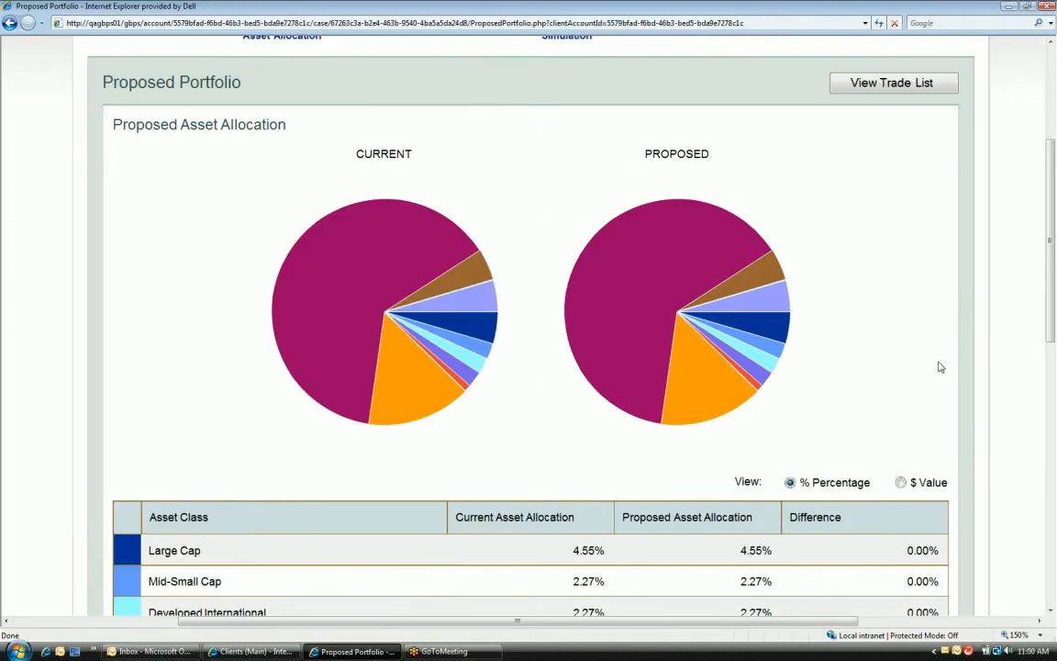
{"action": "scroll", "coordinate": [940, 367], "scroll_direction": "down", "scroll_amount": 4}
{"action": "scroll", "coordinate": [938, 354], "scroll_direction": "down", "scroll_amount": 5}
{"action": "left_click", "coordinate": [911, 400]}
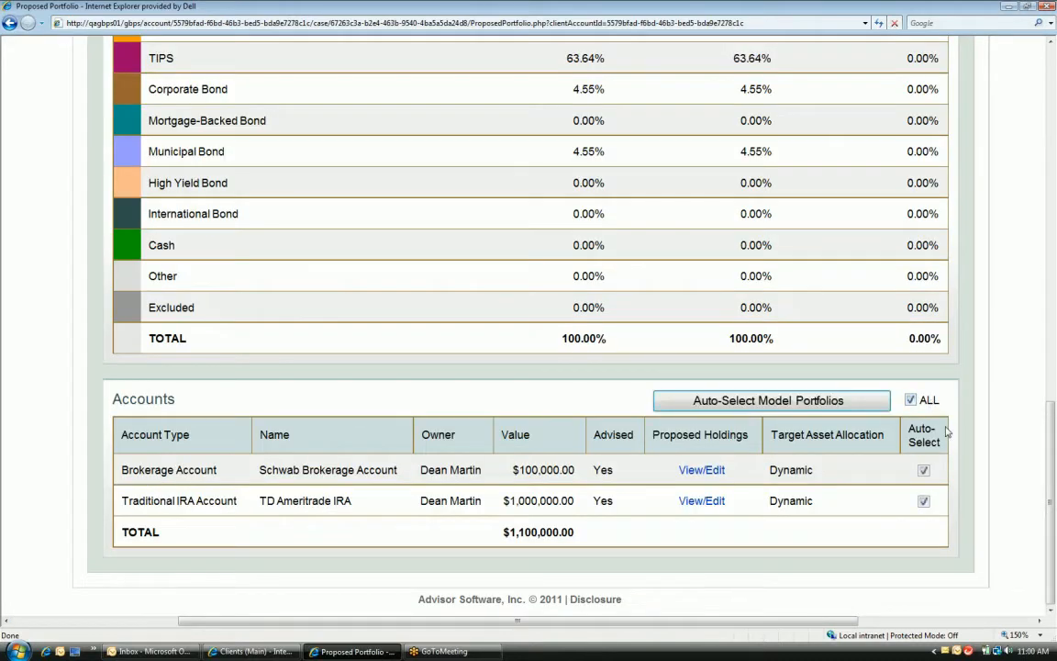
{"action": "left_click", "coordinate": [781, 404]}
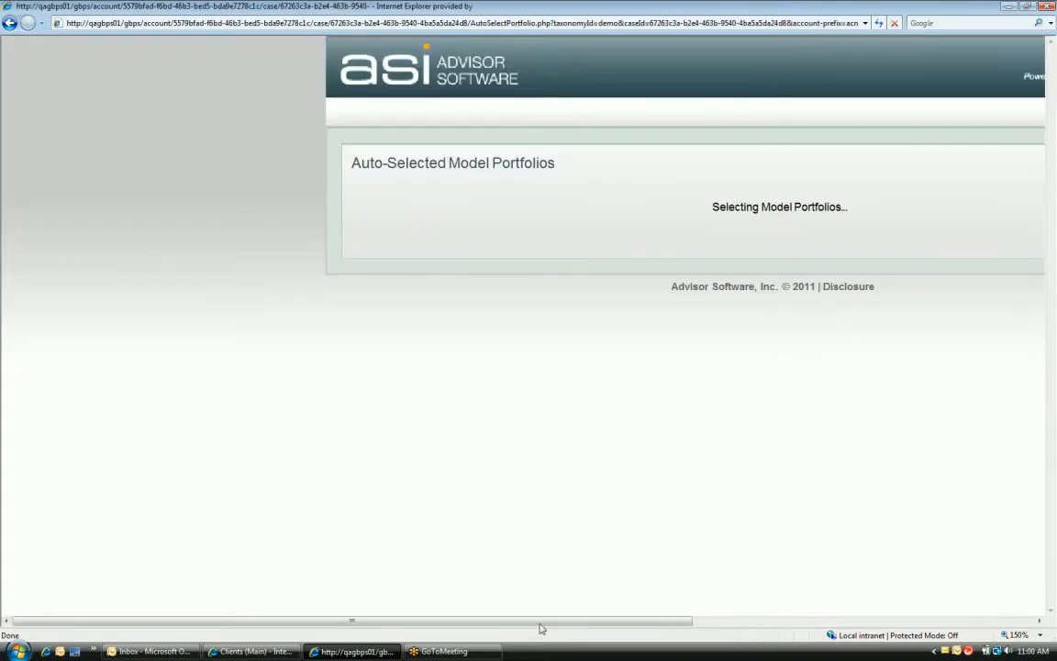
{"action": "left_click_drag", "start_coordinate": [542, 622], "coordinate": [722, 504]}
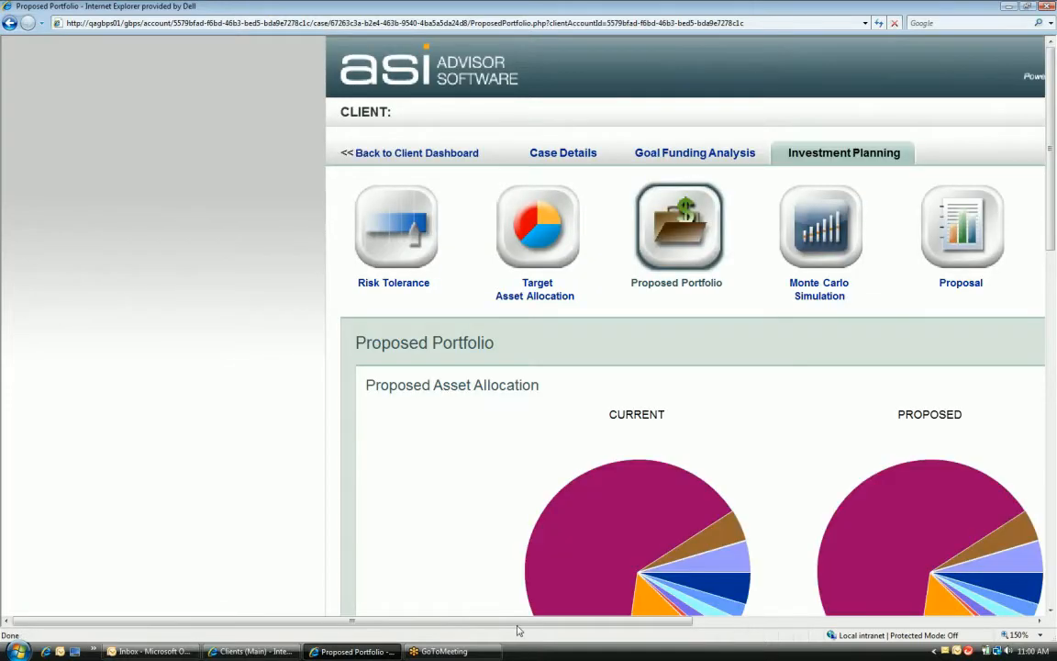
Step: Review the asset allocation table and the TD Ameritrade IRA's proposed holdings, and return to the Proposed Portfolio page
{"action": "left_click_drag", "start_coordinate": [519, 628], "coordinate": [916, 345]}
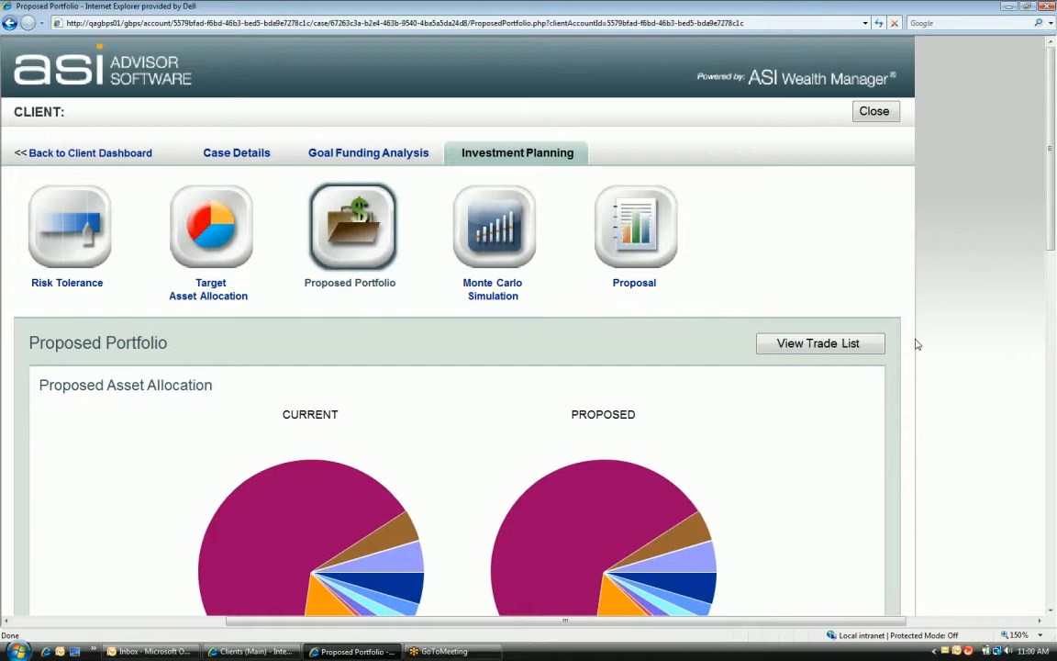
{"action": "scroll", "coordinate": [971, 335], "scroll_direction": "down", "scroll_amount": 3}
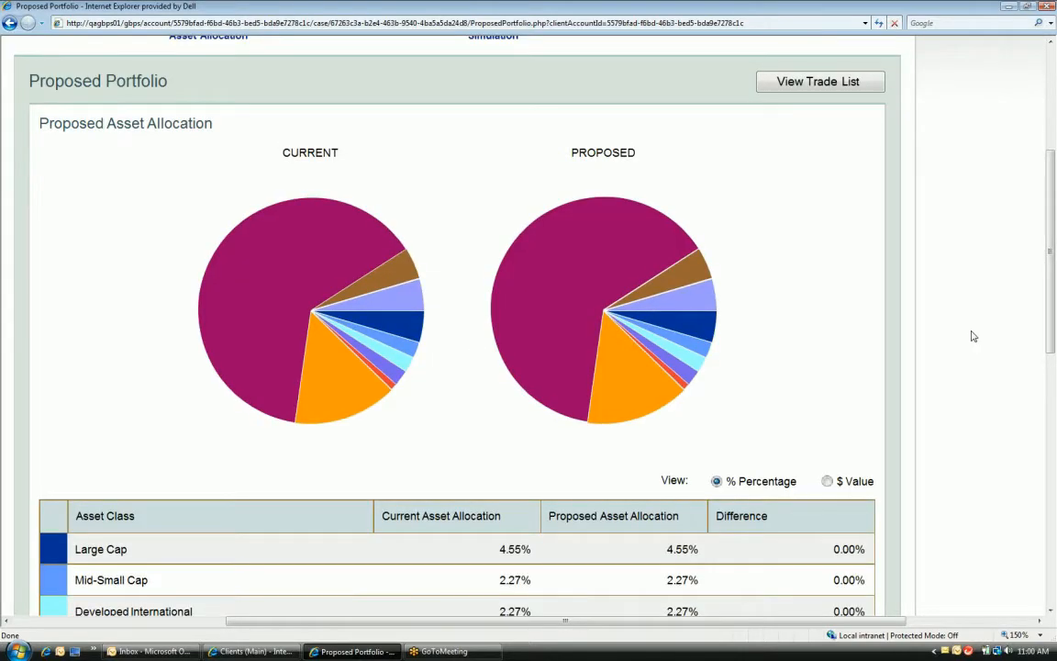
{"action": "scroll", "coordinate": [973, 337], "scroll_direction": "down", "scroll_amount": 2}
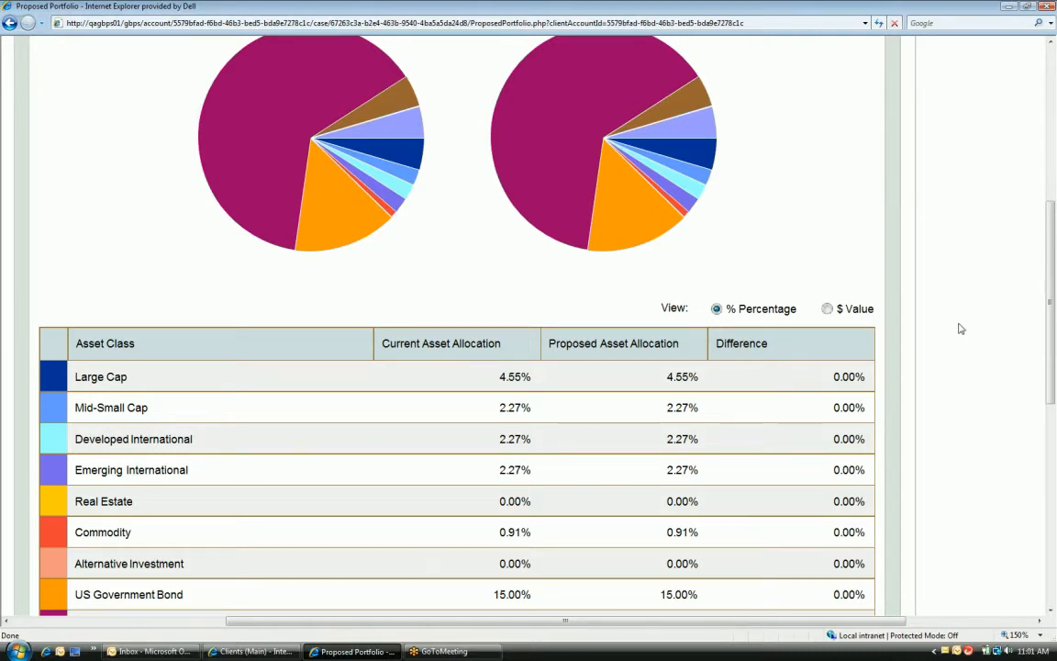
{"action": "scroll", "coordinate": [954, 330], "scroll_direction": "down", "scroll_amount": 3}
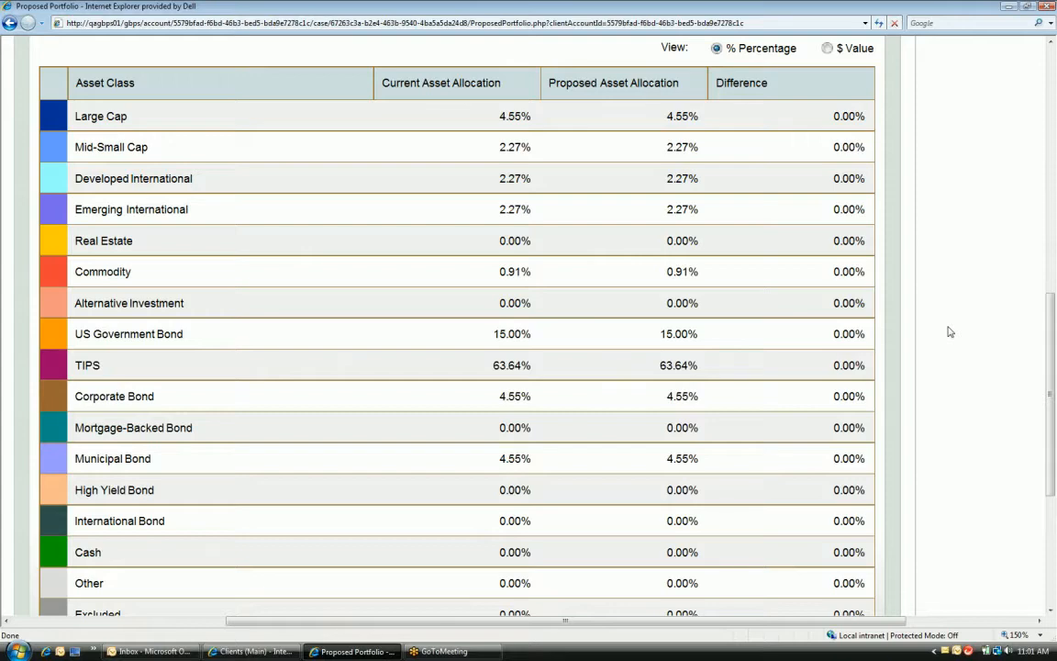
{"action": "scroll", "coordinate": [950, 331], "scroll_direction": "down", "scroll_amount": 1}
{"action": "scroll", "coordinate": [950, 331], "scroll_direction": "down", "scroll_amount": 1}
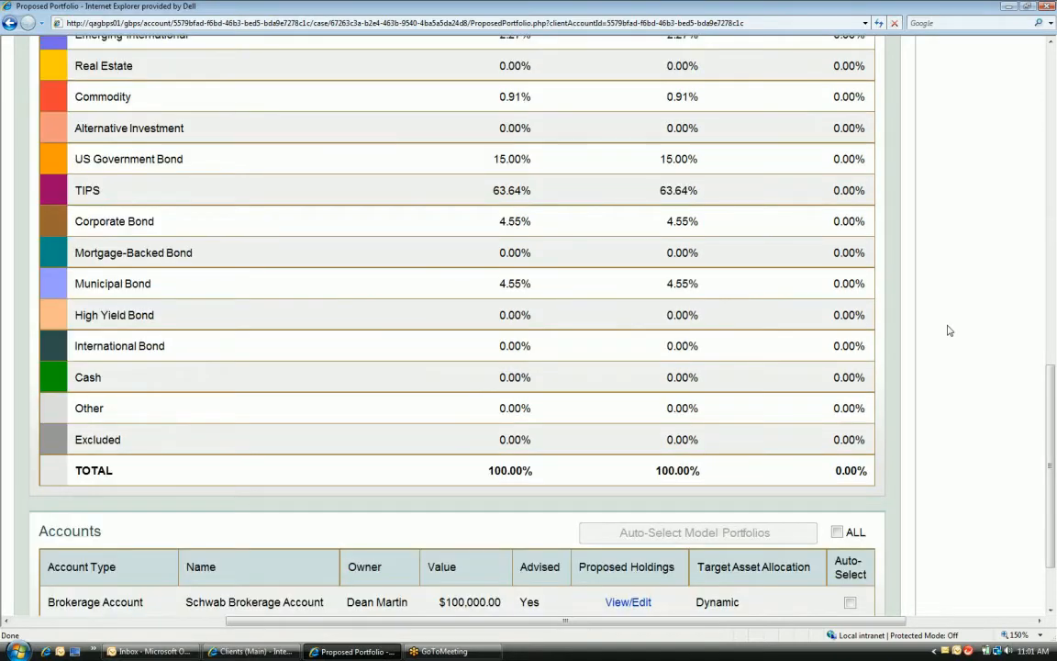
{"action": "scroll", "coordinate": [950, 331], "scroll_direction": "down", "scroll_amount": 1}
{"action": "left_click", "coordinate": [628, 548]}
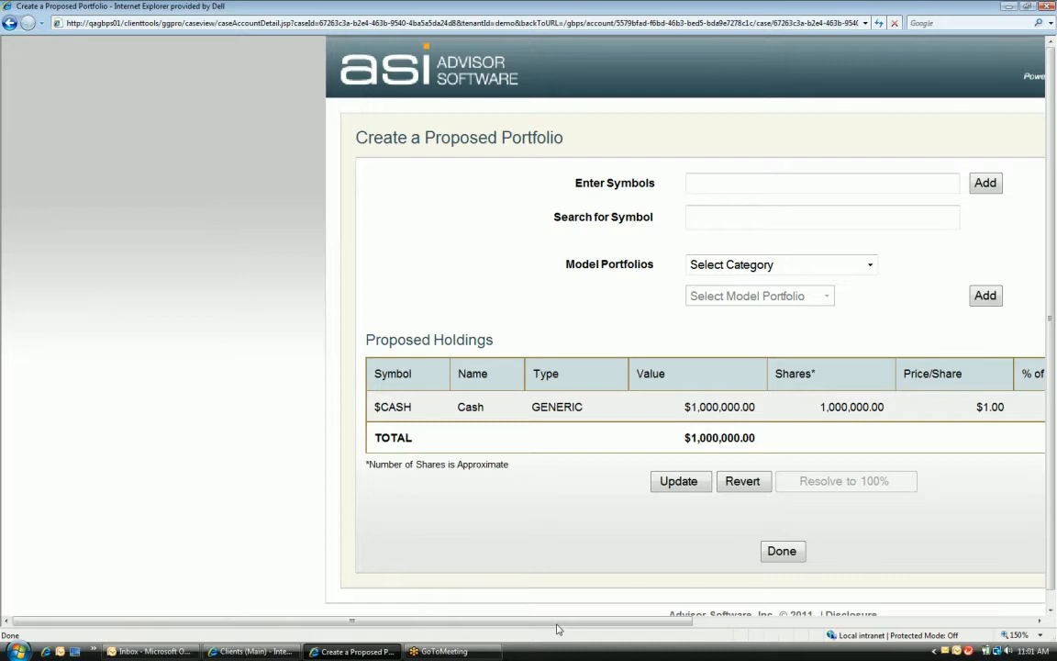
{"action": "left_click_drag", "start_coordinate": [557, 625], "coordinate": [736, 625]}
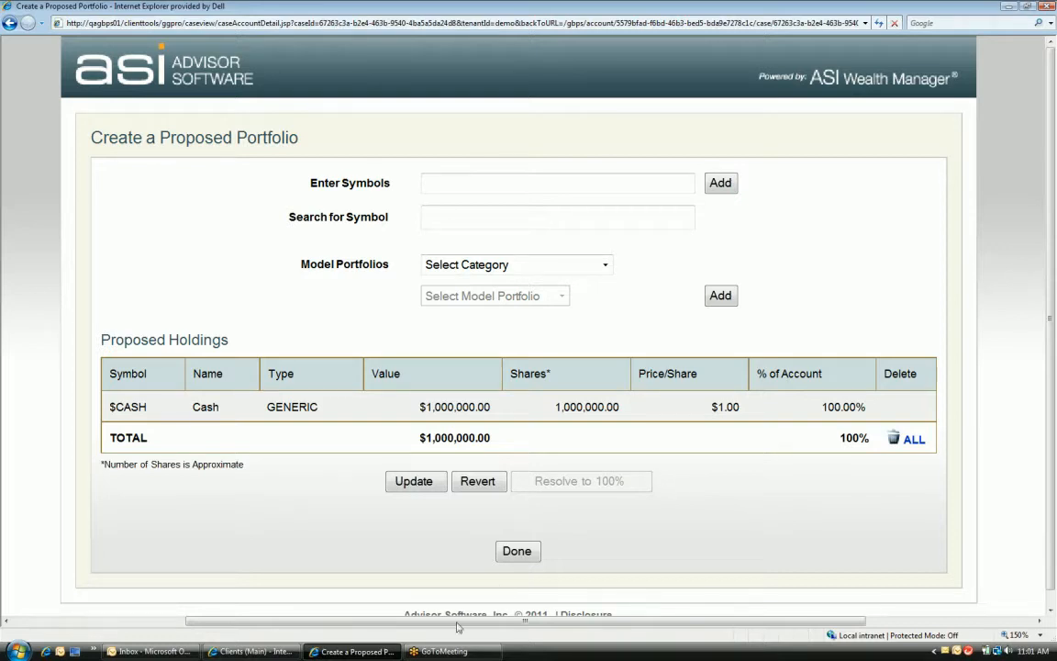
{"action": "left_click", "coordinate": [514, 555]}
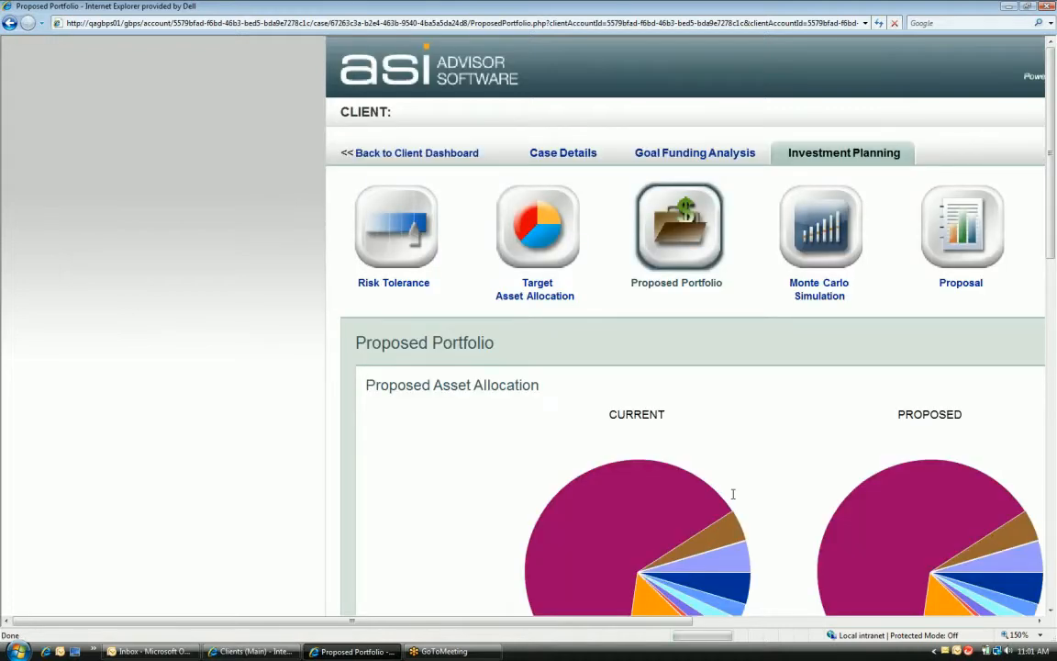
Step: Auto-select model portfolios again for both the Schwab Brokerage Account and the TD Ameritrade IRA
{"action": "left_click_drag", "start_coordinate": [469, 623], "coordinate": [624, 623]}
{"action": "scroll", "coordinate": [851, 435], "scroll_direction": "down", "scroll_amount": 3}
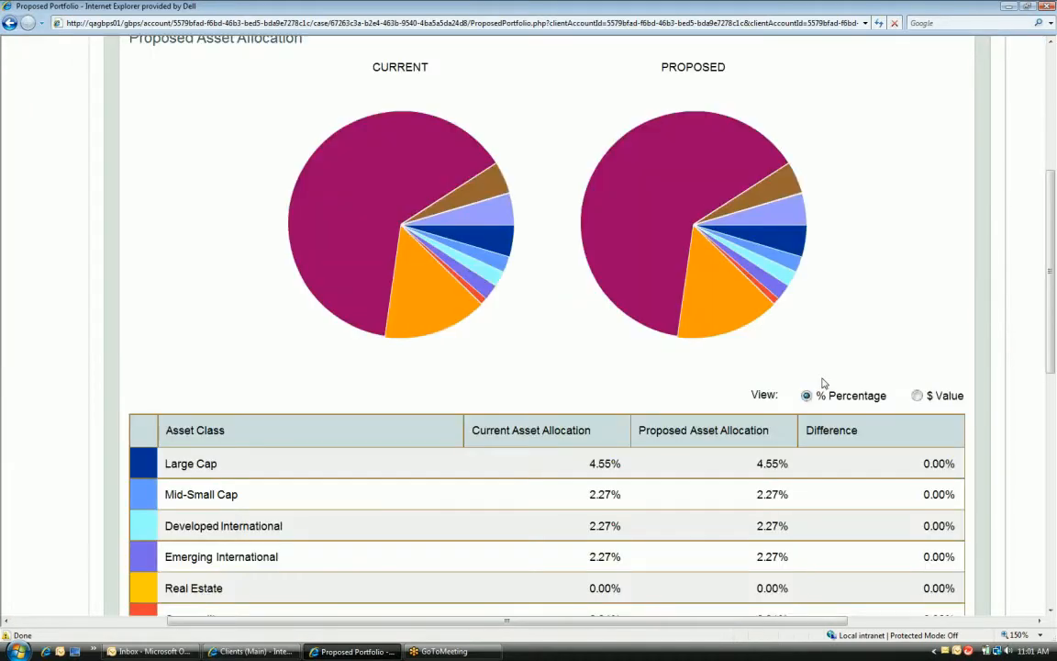
{"action": "scroll", "coordinate": [823, 383], "scroll_direction": "down", "scroll_amount": 1}
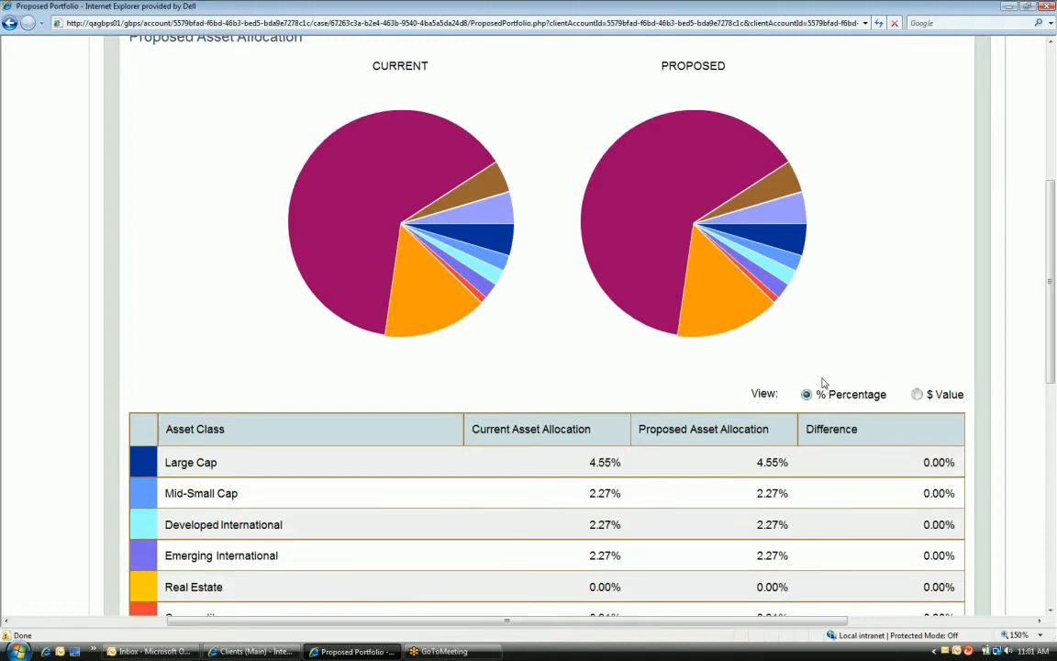
{"action": "scroll", "coordinate": [824, 383], "scroll_direction": "down", "scroll_amount": 4}
{"action": "scroll", "coordinate": [828, 377], "scroll_direction": "down", "scroll_amount": 1}
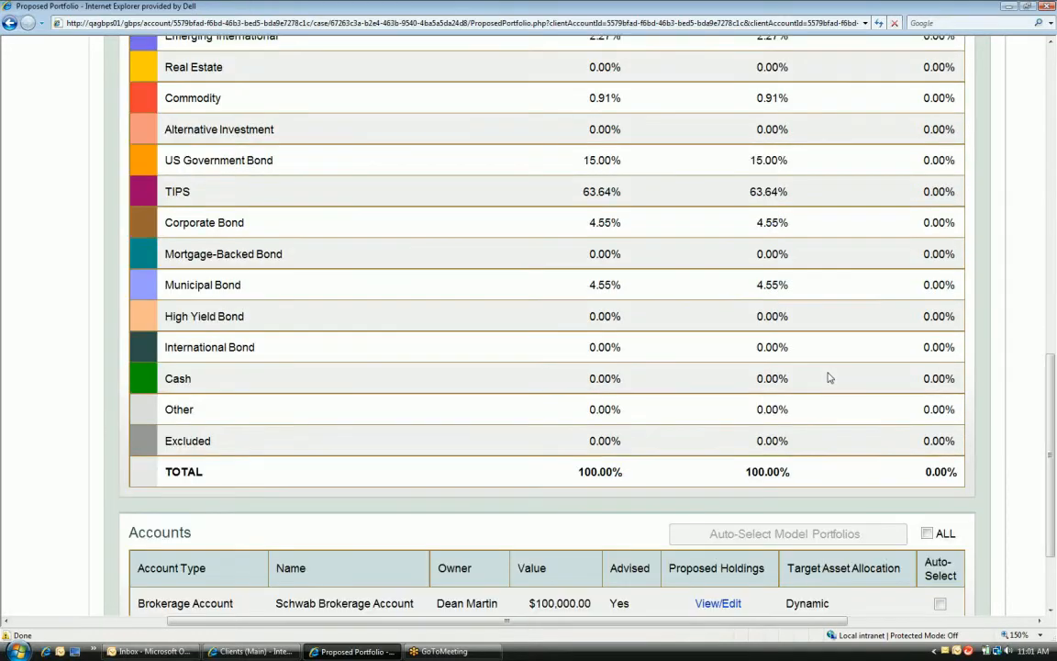
{"action": "scroll", "coordinate": [830, 377], "scroll_direction": "down", "scroll_amount": 1}
{"action": "left_click", "coordinate": [930, 446]}
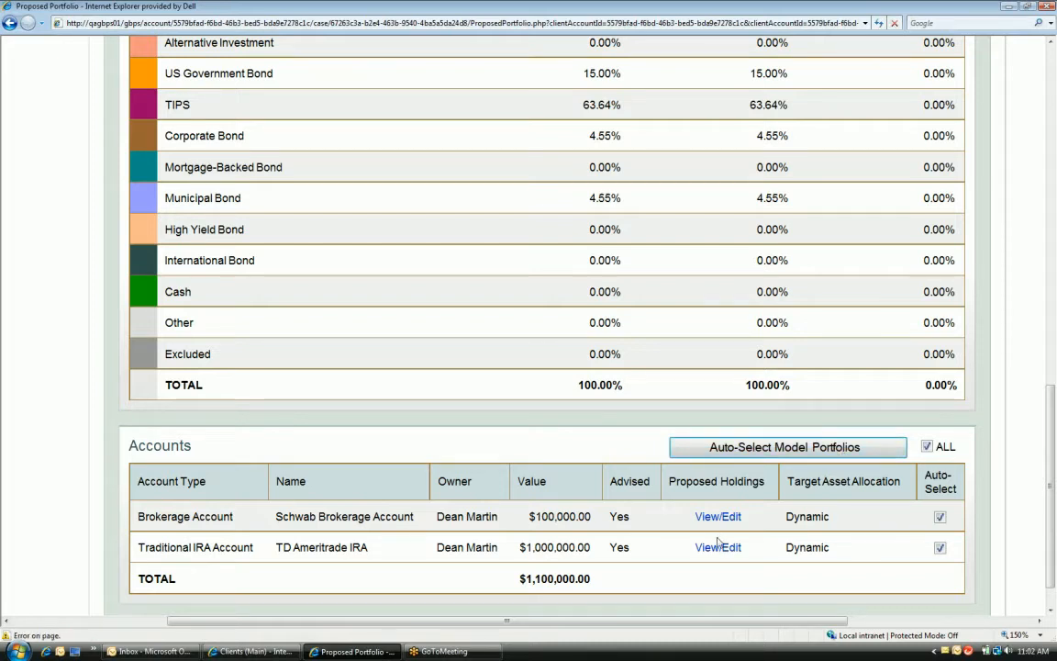
{"action": "scroll", "coordinate": [719, 542], "scroll_direction": "down", "scroll_amount": 1}
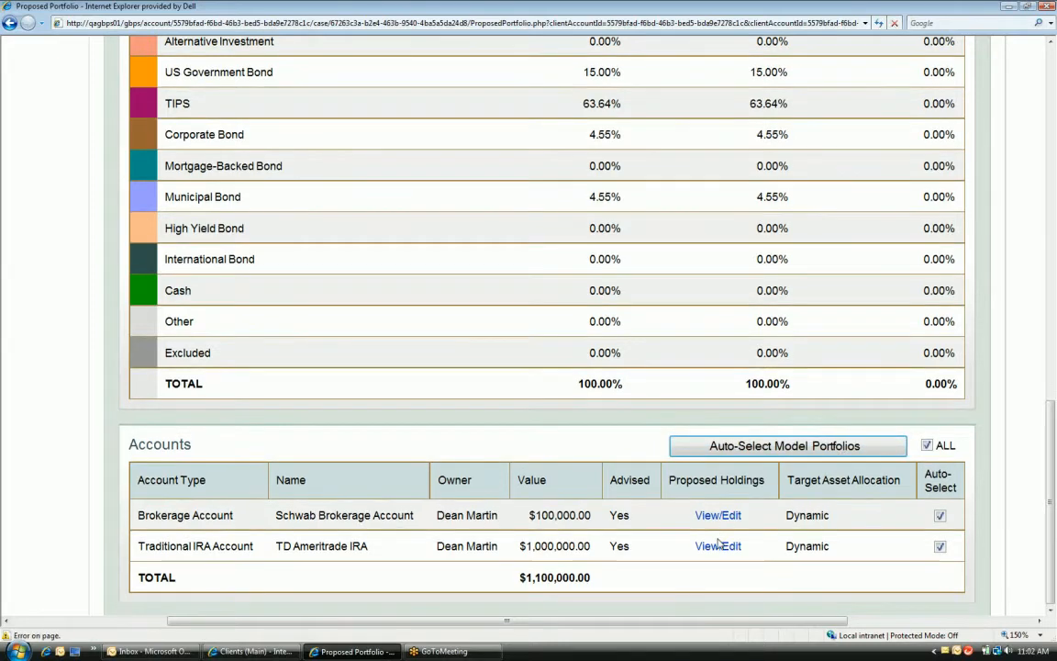
{"action": "scroll", "coordinate": [720, 543], "scroll_direction": "down", "scroll_amount": 1}
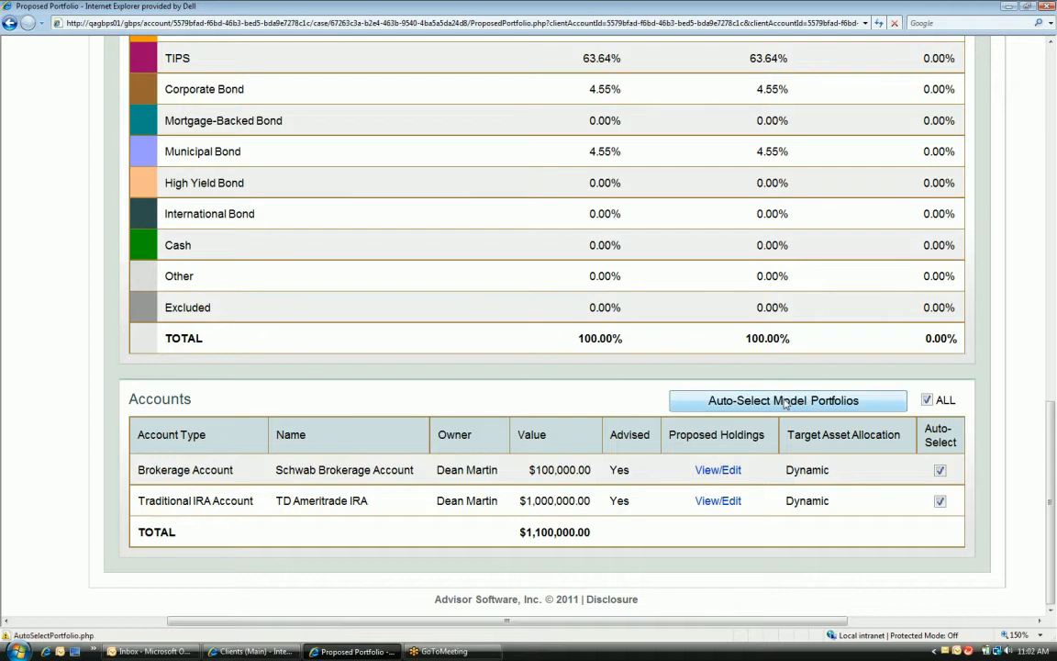
{"action": "left_click", "coordinate": [815, 409]}
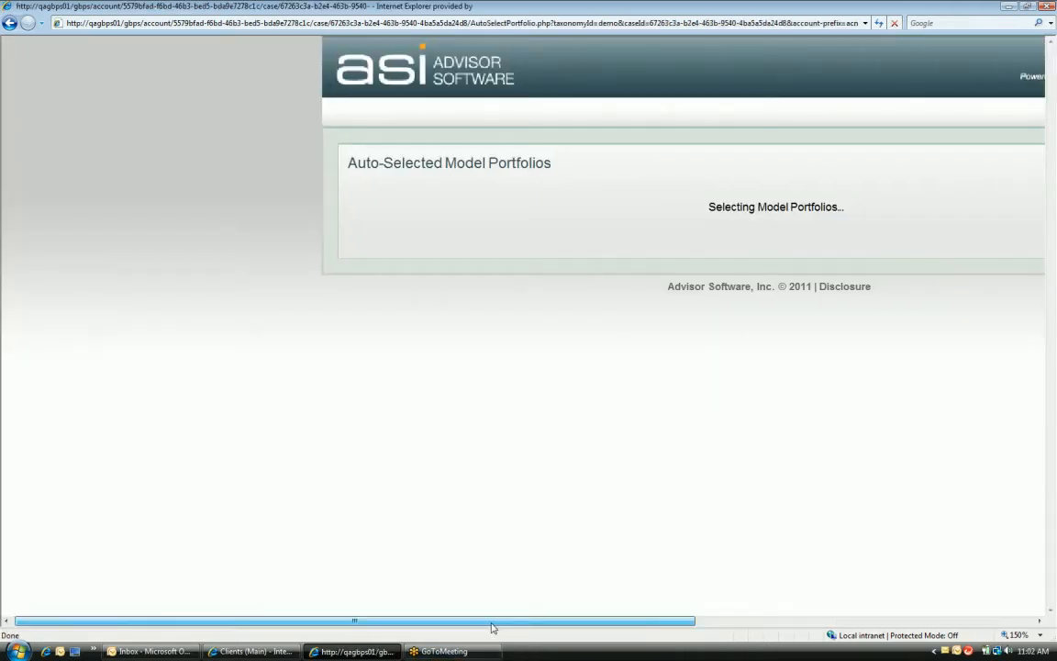
{"action": "scroll", "coordinate": [628, 437], "scroll_direction": "right", "scroll_amount": 5}
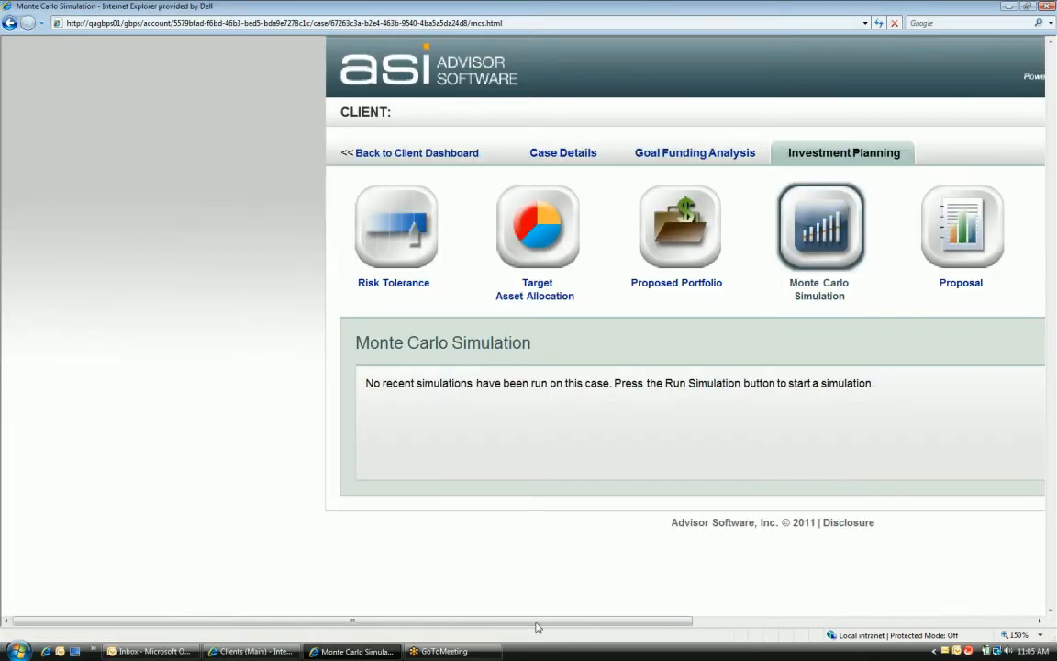
Step: Run the Monte Carlo simulation on the case and examine the potential growth charts of the current and proposed portfolios
{"action": "left_click_drag", "start_coordinate": [537, 627], "coordinate": [646, 627]}
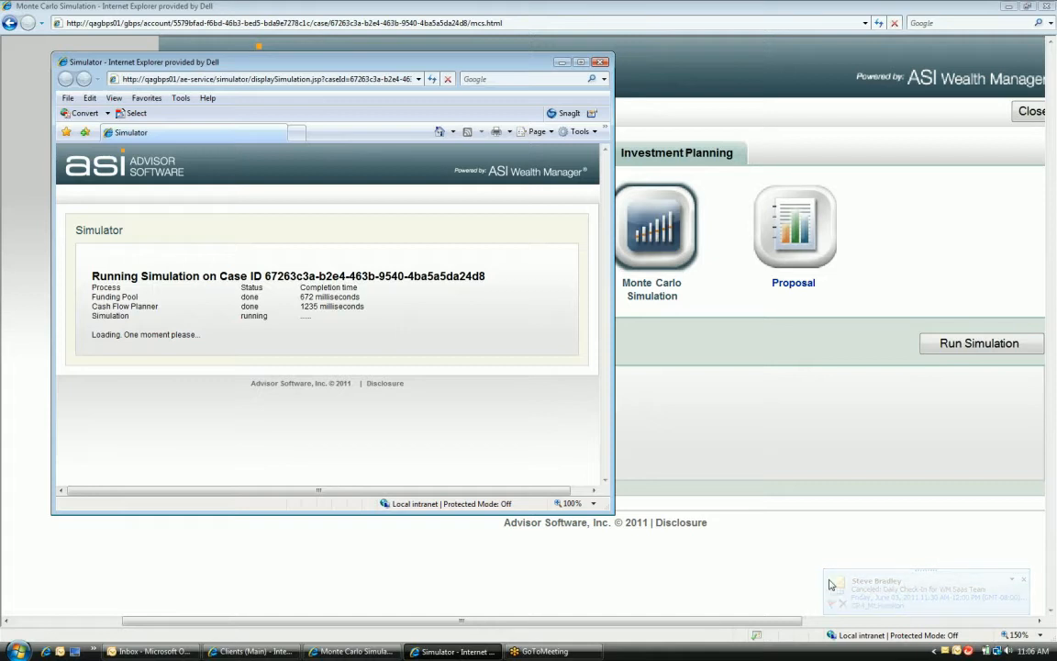
{"action": "left_click", "coordinate": [1025, 582]}
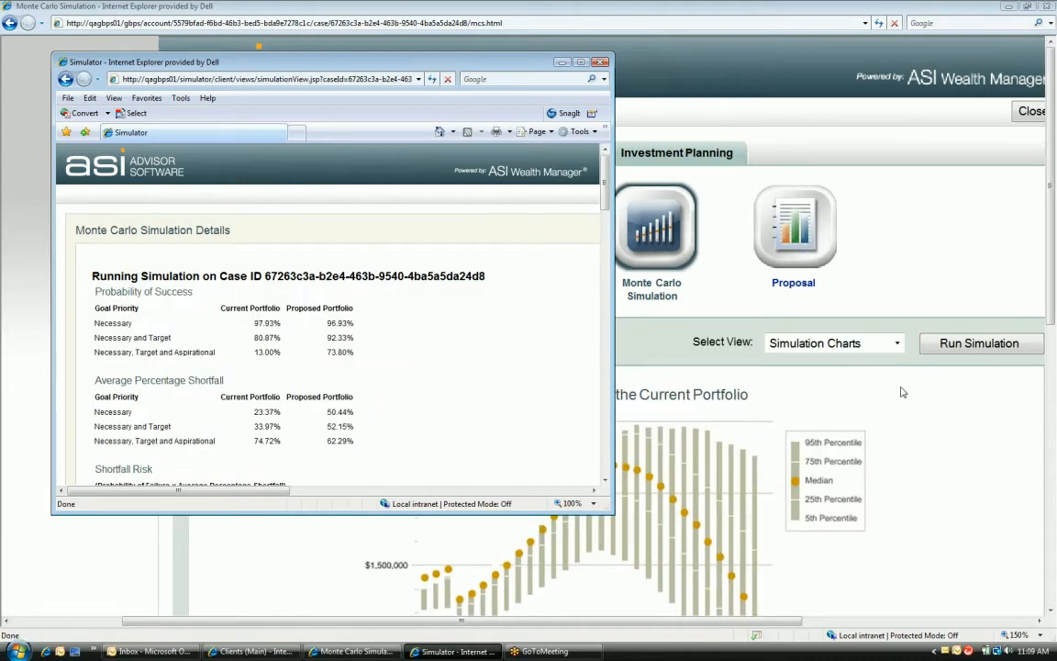
{"action": "left_click", "coordinate": [919, 438]}
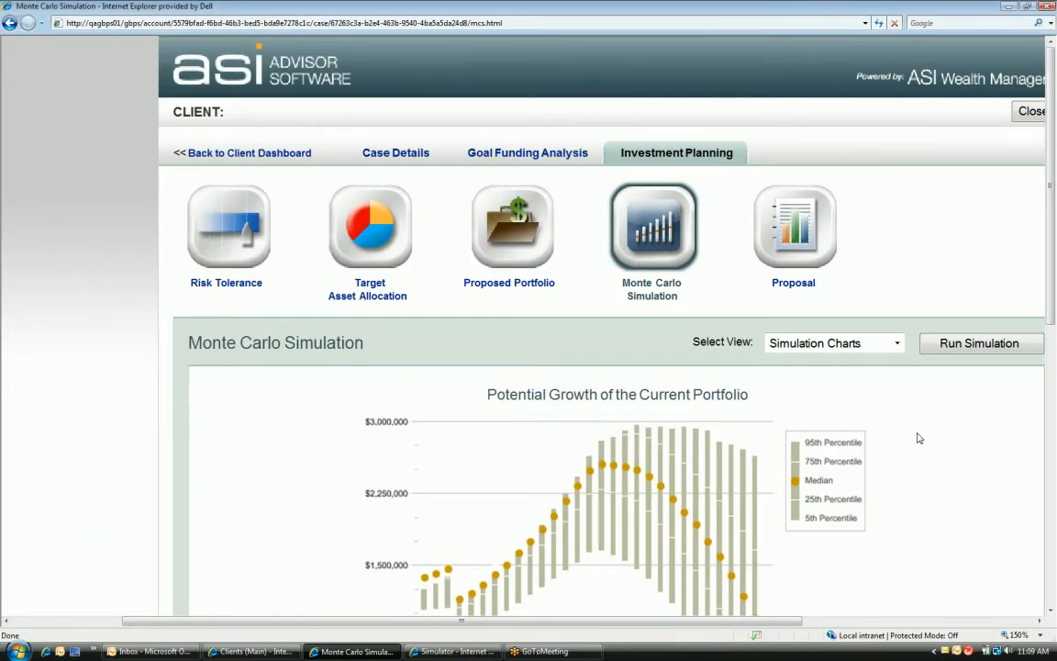
{"action": "scroll", "coordinate": [919, 438], "scroll_direction": "down", "scroll_amount": 5}
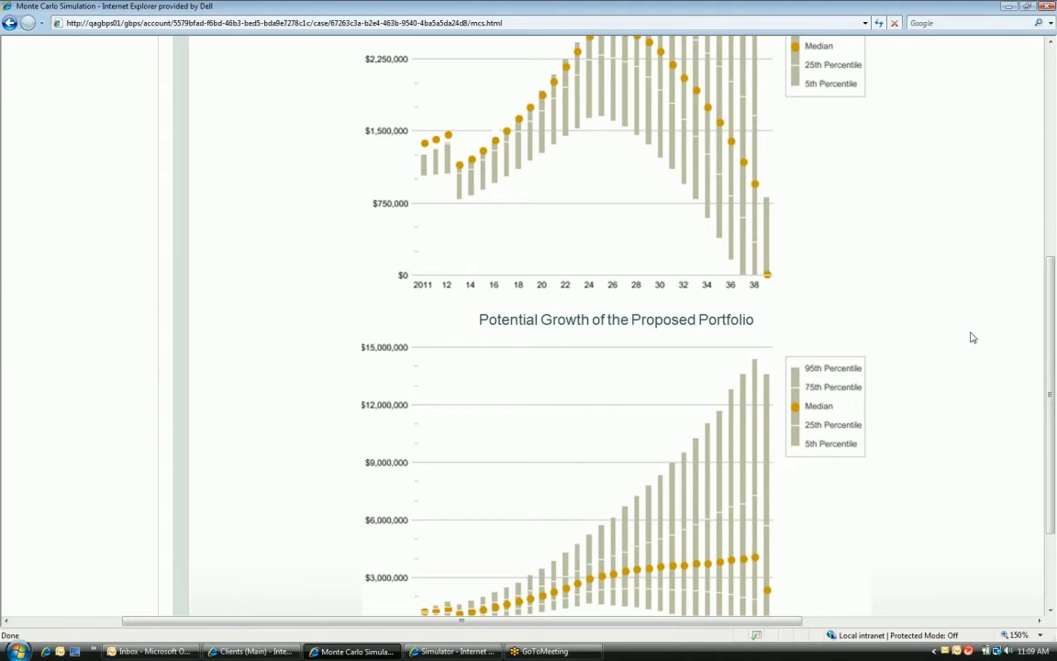
{"action": "scroll", "coordinate": [956, 219], "scroll_direction": "down", "scroll_amount": 1}
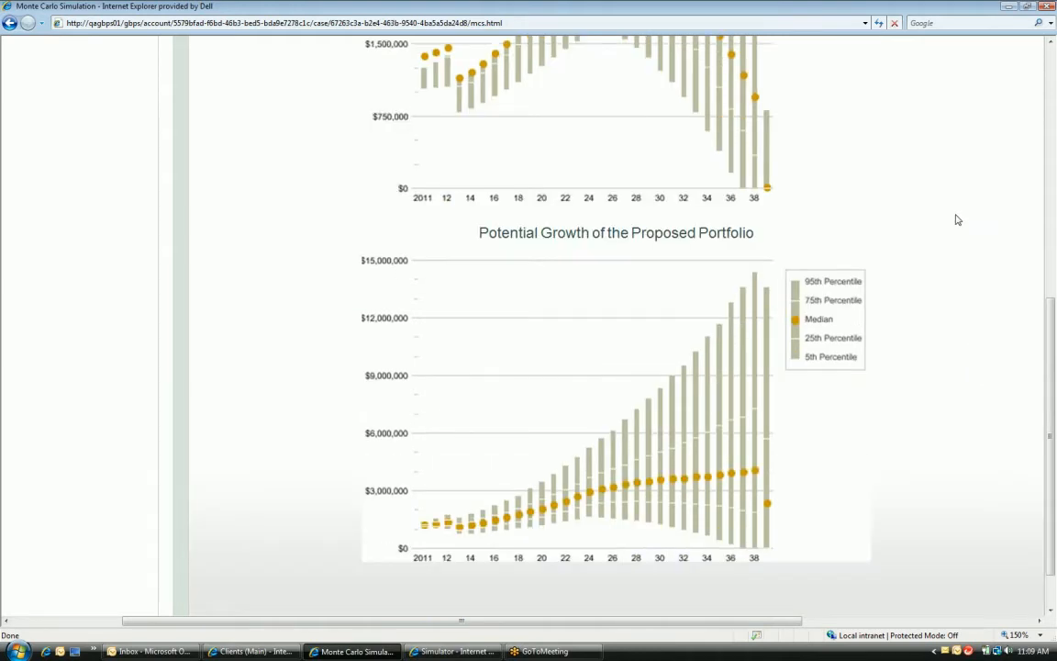
{"action": "scroll", "coordinate": [955, 209], "scroll_direction": "up", "scroll_amount": 1}
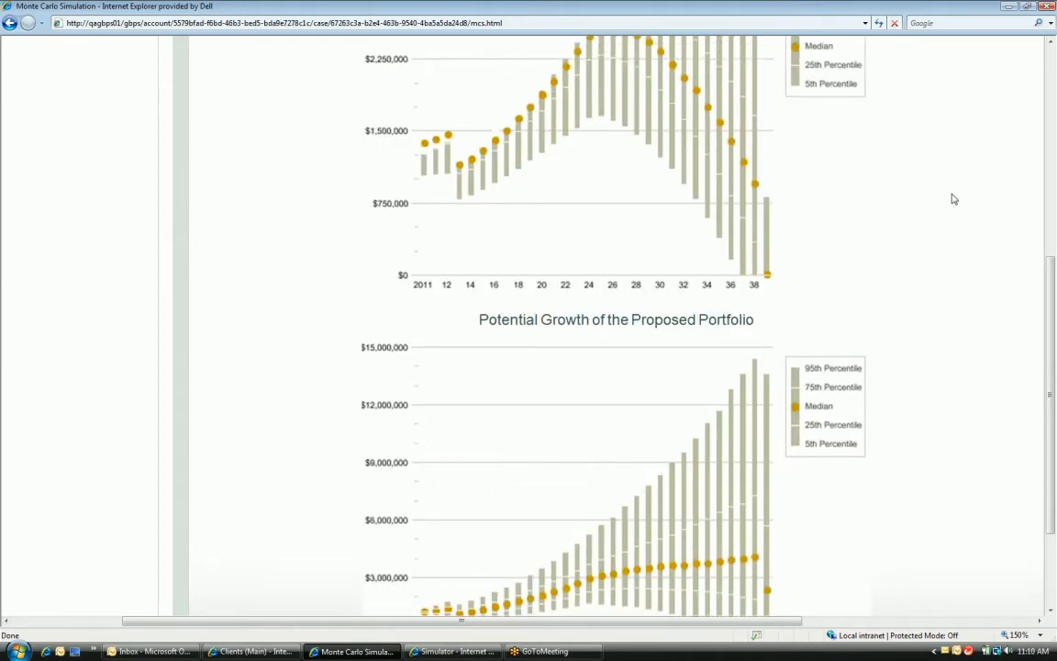
Step: Switch the simulation results view to Simulation Summary
{"action": "scroll", "coordinate": [954, 199], "scroll_direction": "up", "scroll_amount": 2}
{"action": "left_click", "coordinate": [872, 82]}
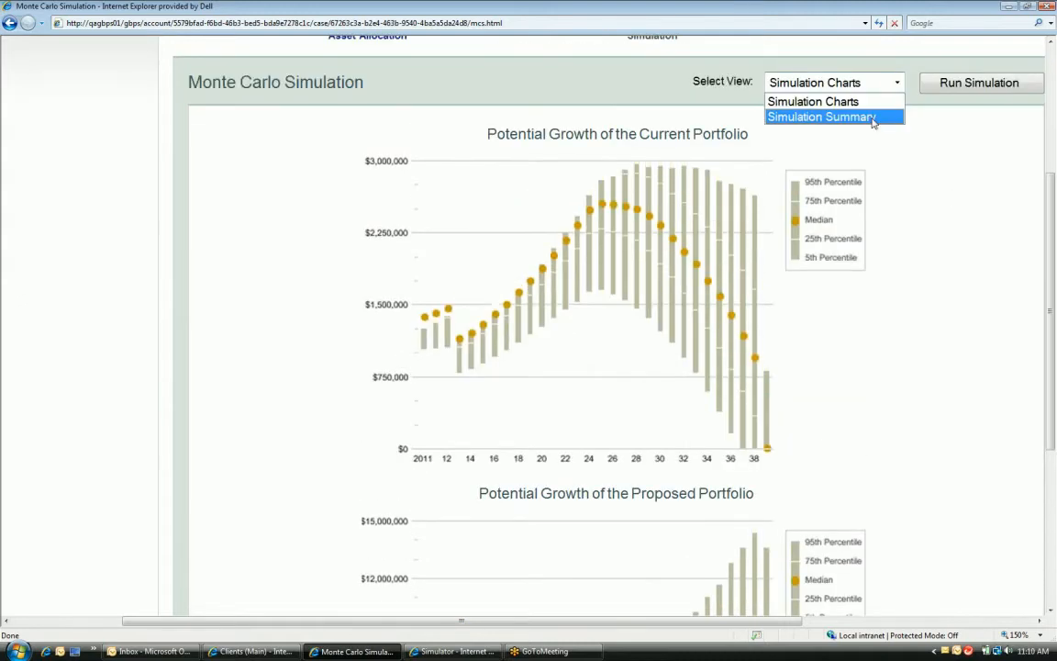
{"action": "left_click", "coordinate": [871, 118]}
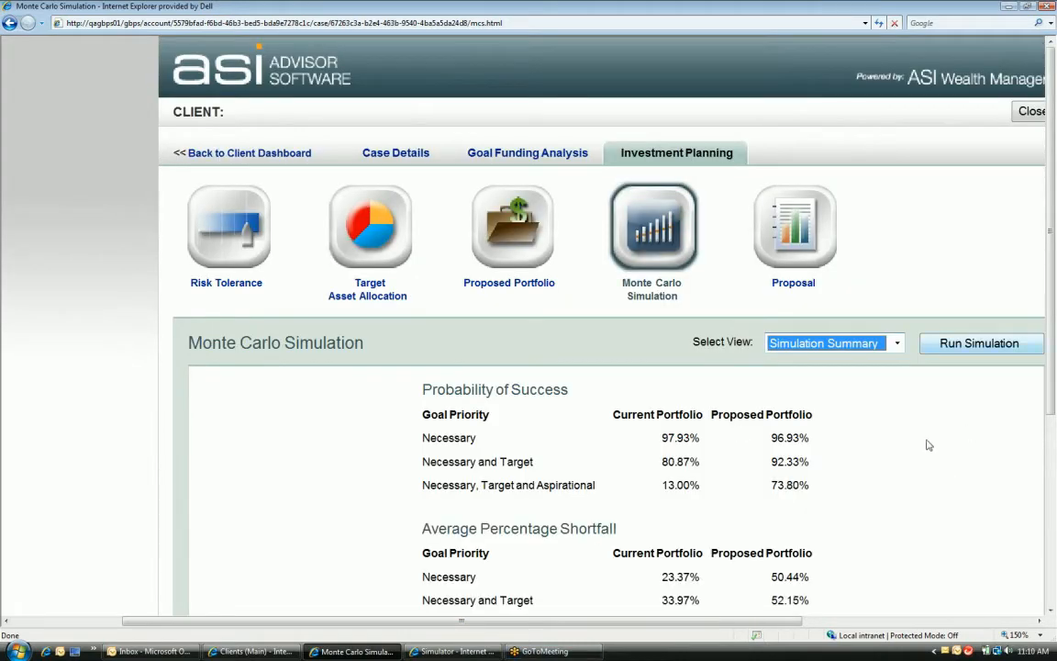
Step: Examine the probability of success, average percentage shortfall and shortfall risk of the current and proposed portfolios by goal priority
{"action": "left_click_drag", "start_coordinate": [654, 624], "coordinate": [716, 628]}
{"action": "scroll", "coordinate": [884, 391], "scroll_direction": "down", "scroll_amount": 3}
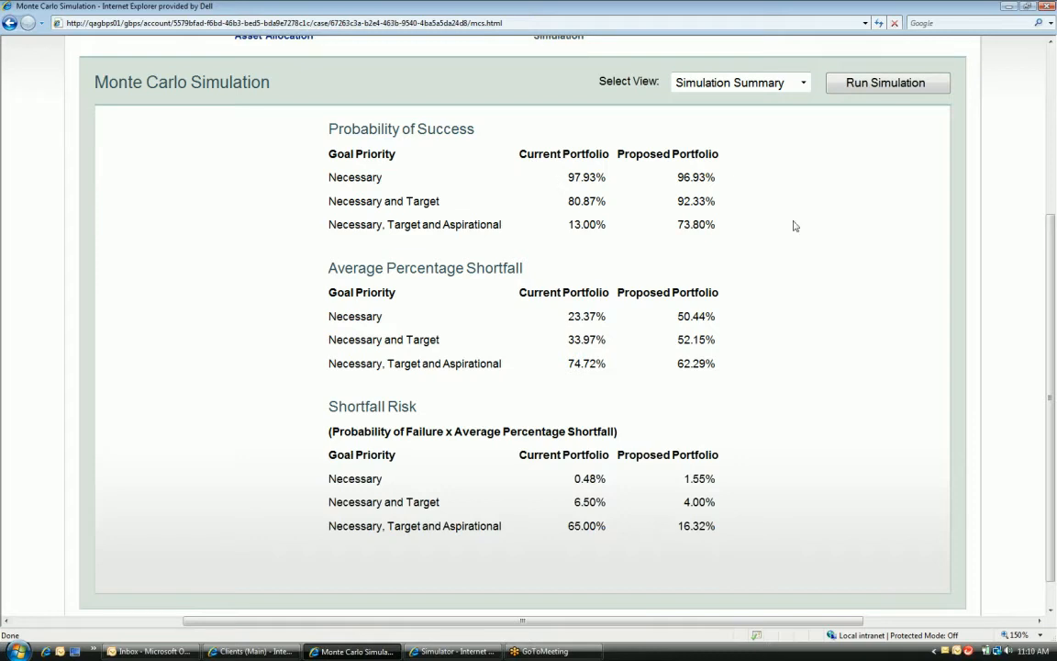
{"action": "scroll", "coordinate": [802, 225], "scroll_direction": "up", "scroll_amount": 1}
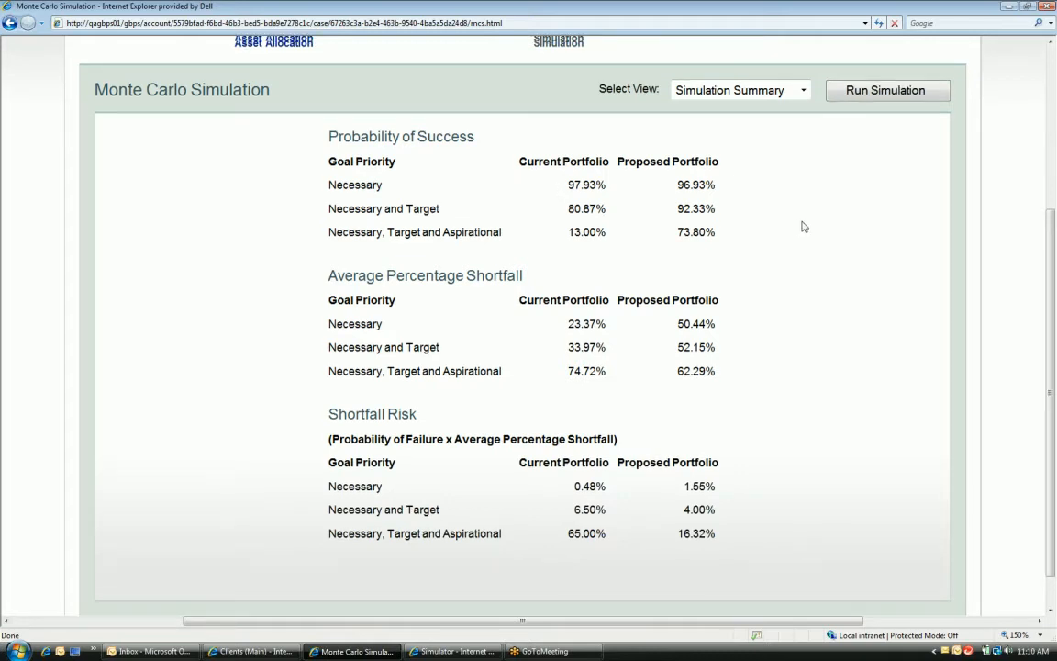
{"action": "scroll", "coordinate": [802, 226], "scroll_direction": "up", "scroll_amount": 3}
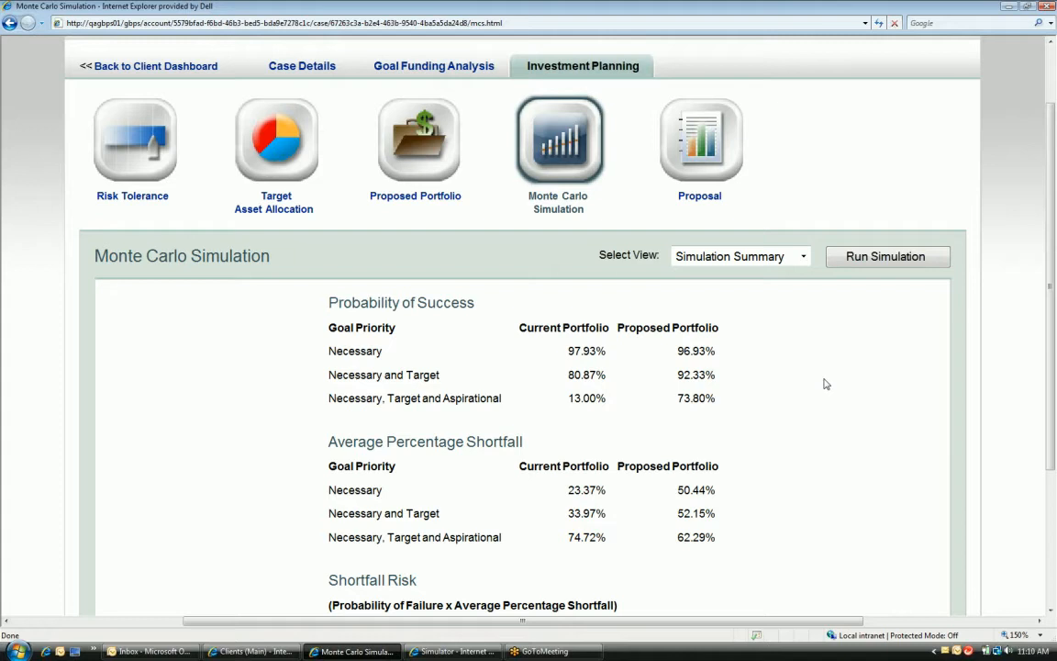
{"action": "scroll", "coordinate": [826, 384], "scroll_direction": "down", "scroll_amount": 1}
{"action": "scroll", "coordinate": [824, 384], "scroll_direction": "down", "scroll_amount": 2}
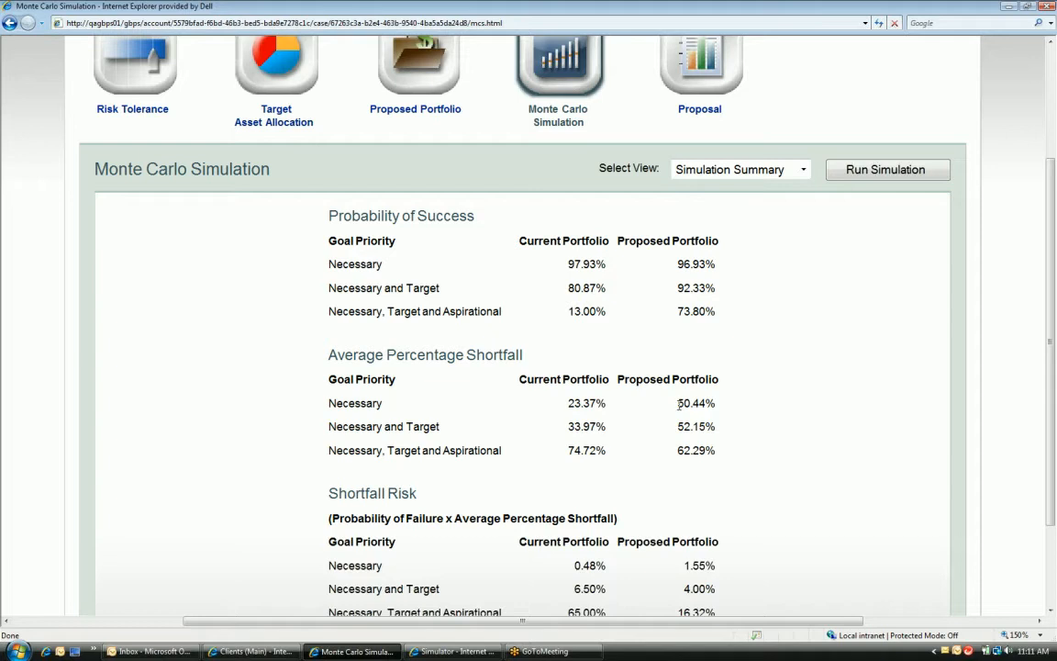
{"action": "left_click_drag", "start_coordinate": [679, 403], "coordinate": [719, 405]}
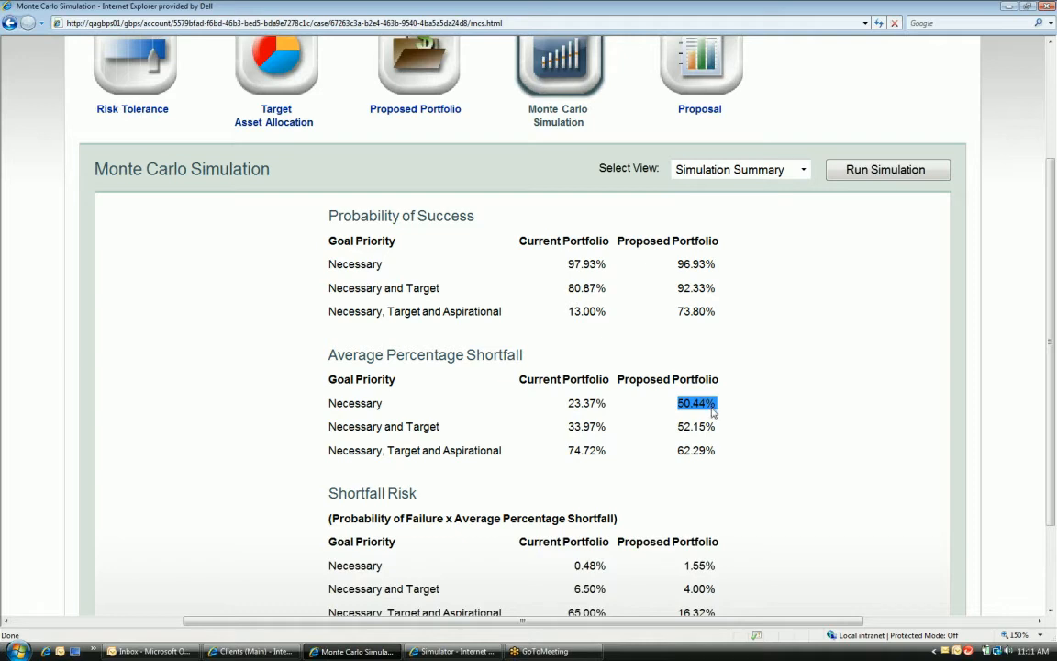
{"action": "left_click", "coordinate": [717, 409]}
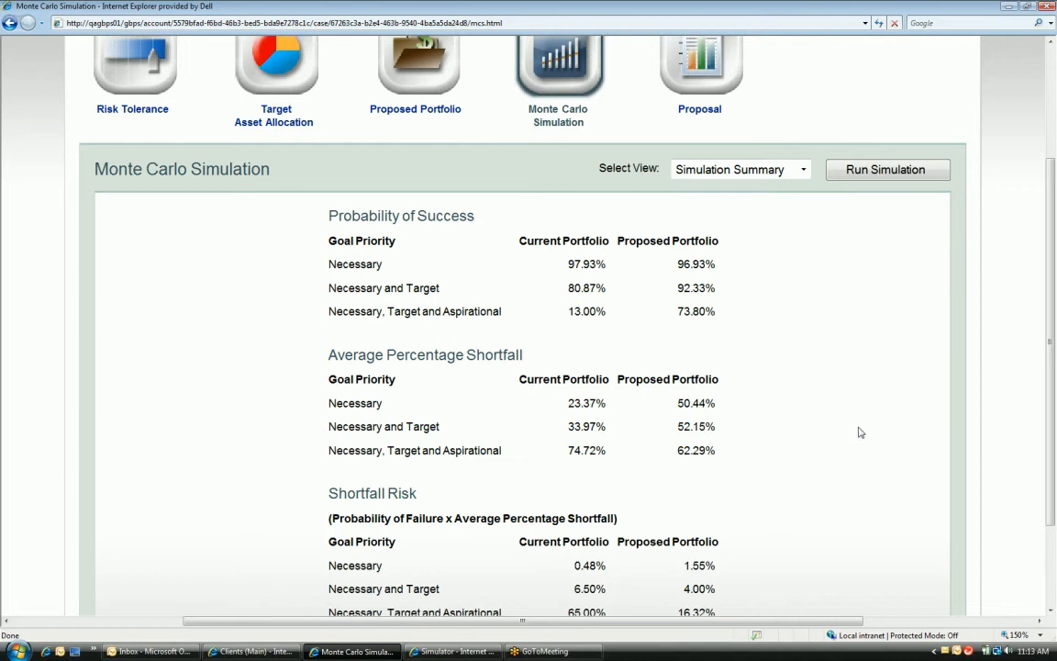
{"action": "scroll", "coordinate": [863, 422], "scroll_direction": "up", "scroll_amount": 4}
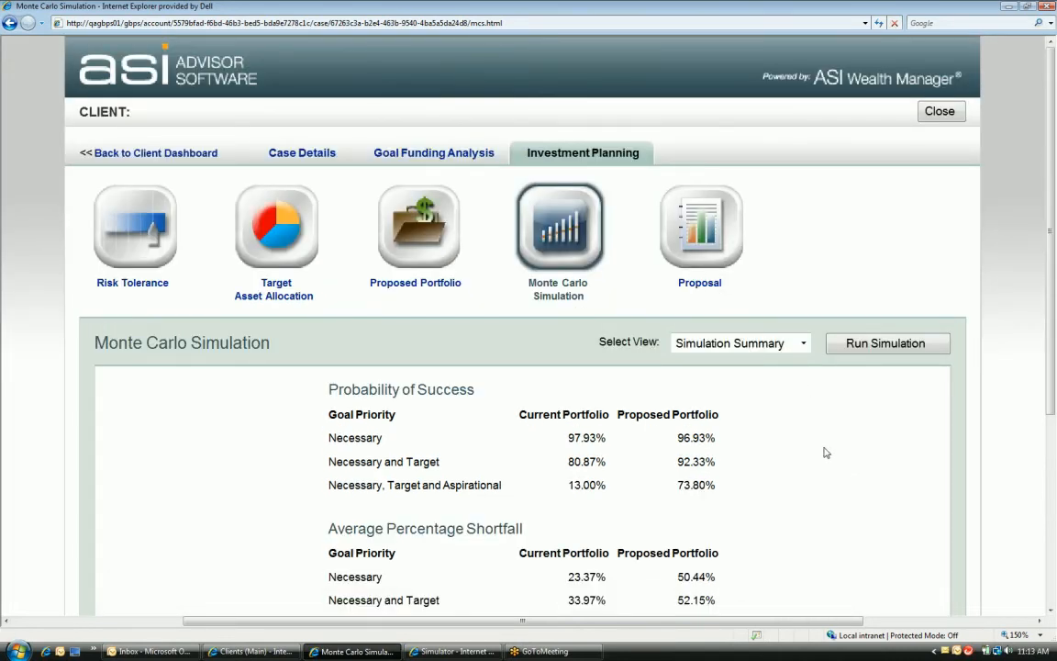
{"action": "scroll", "coordinate": [826, 453], "scroll_direction": "down", "scroll_amount": 4}
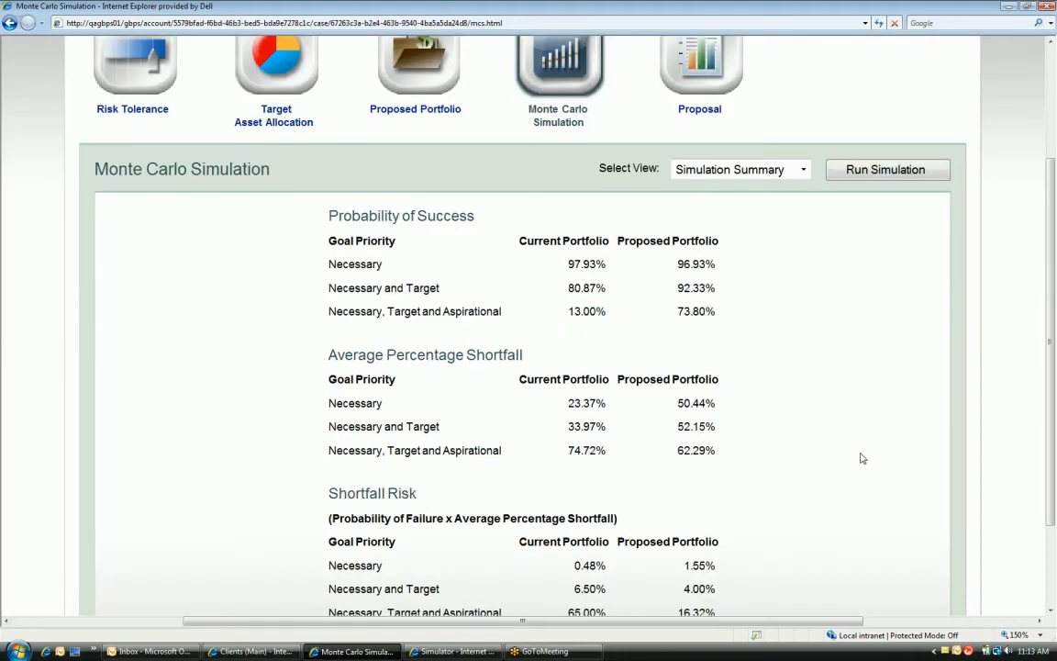
{"action": "scroll", "coordinate": [860, 453], "scroll_direction": "down", "scroll_amount": 2}
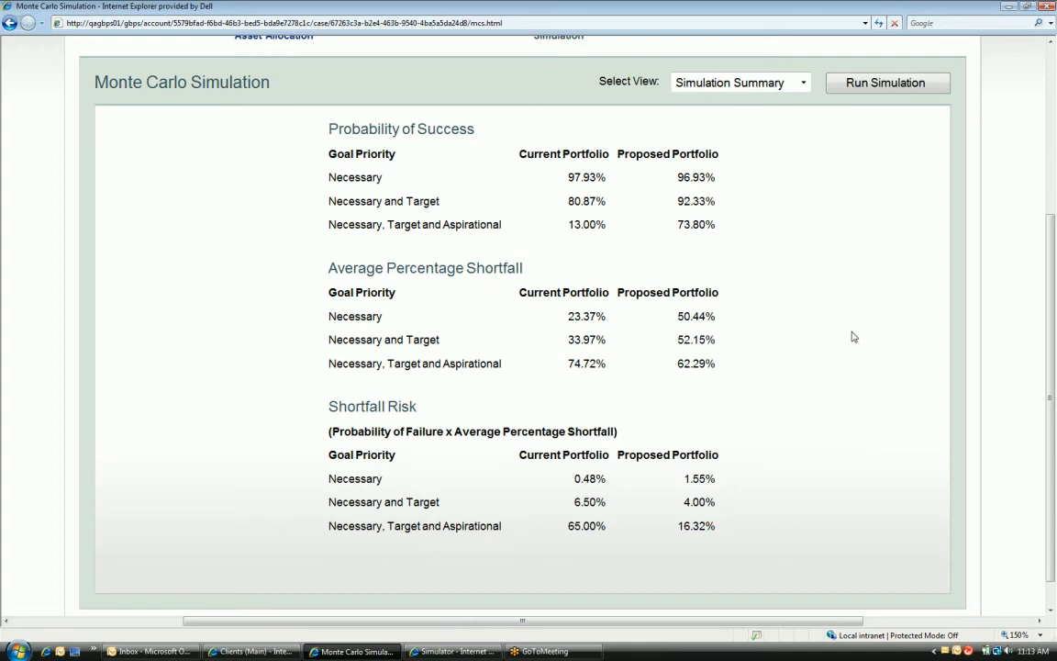
{"action": "scroll", "coordinate": [852, 337], "scroll_direction": "up", "scroll_amount": 2}
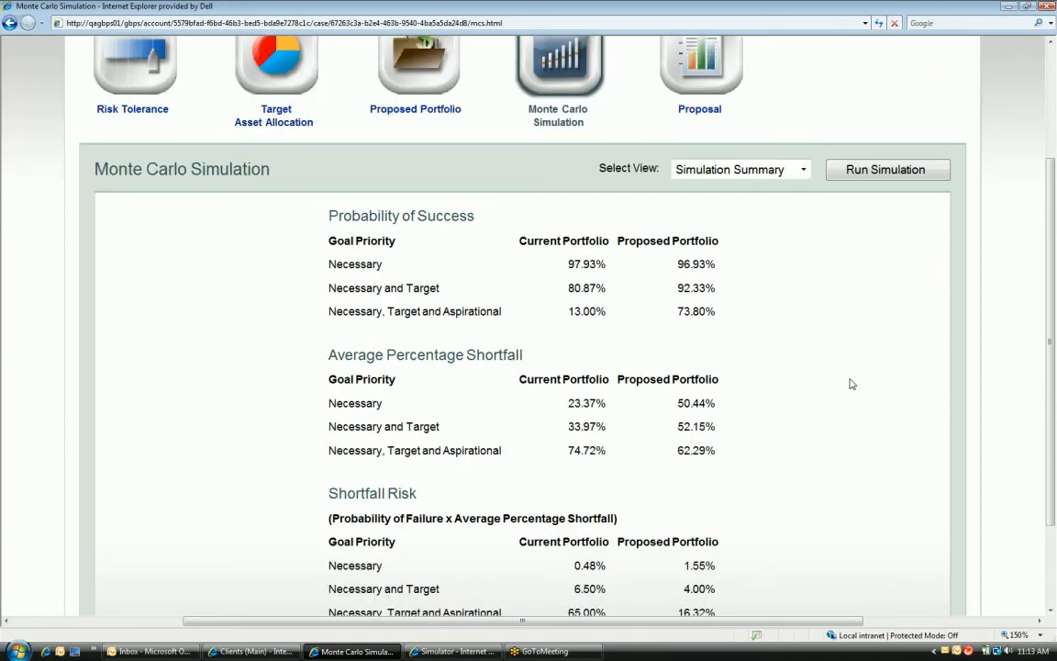
Step: Go to the Proposal page and review its client information, advisor information and proposal options
{"action": "left_click", "coordinate": [705, 66]}
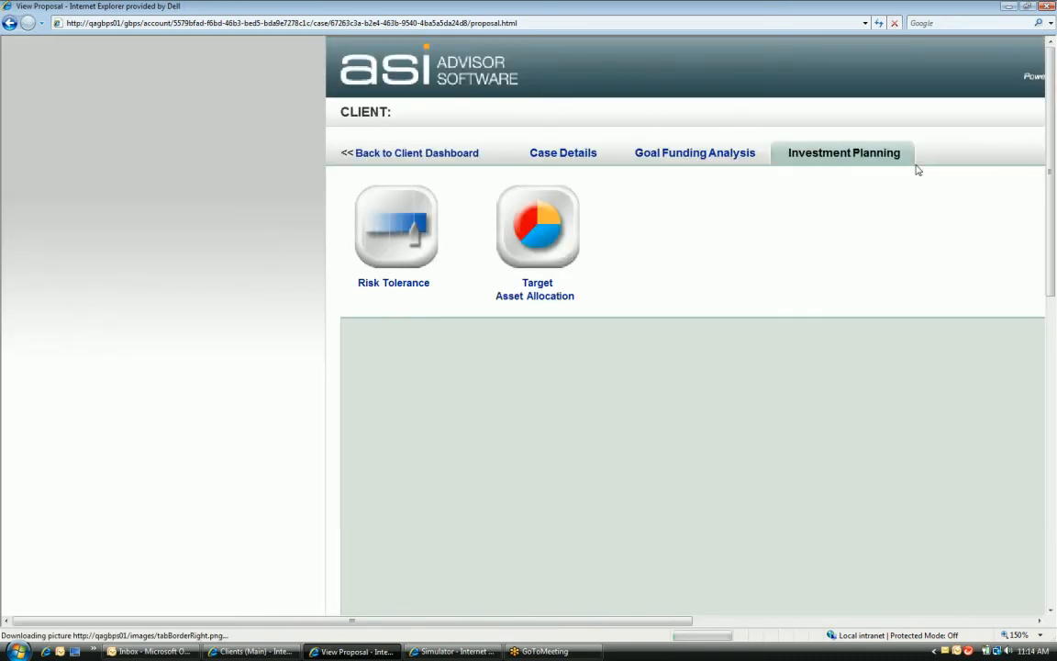
{"action": "left_click_drag", "start_coordinate": [540, 626], "coordinate": [688, 627]}
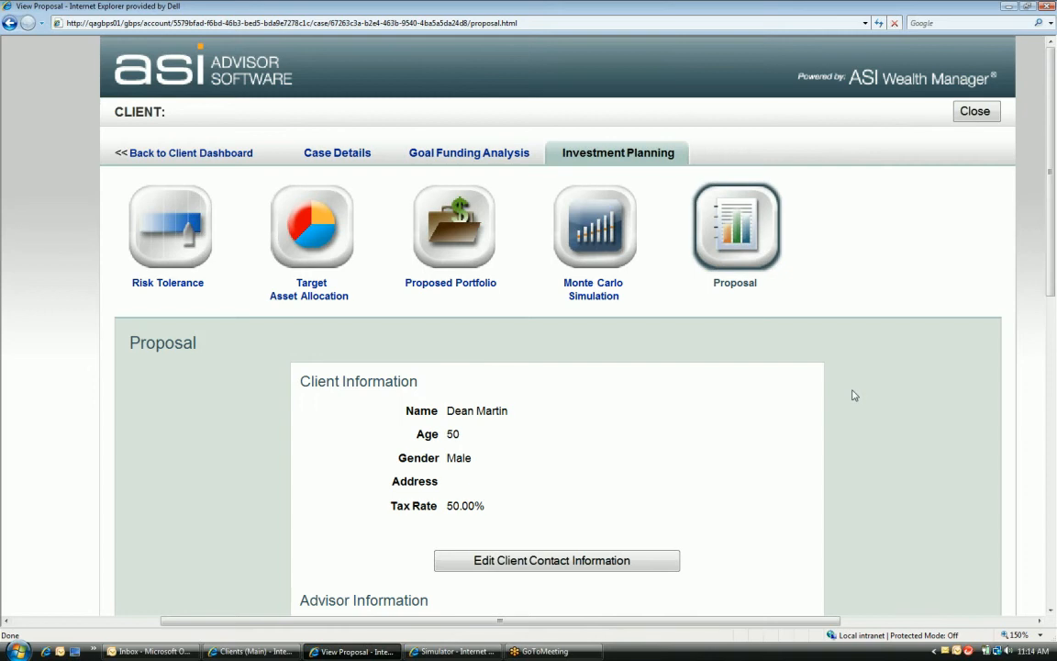
{"action": "scroll", "coordinate": [854, 395], "scroll_direction": "down", "scroll_amount": 3}
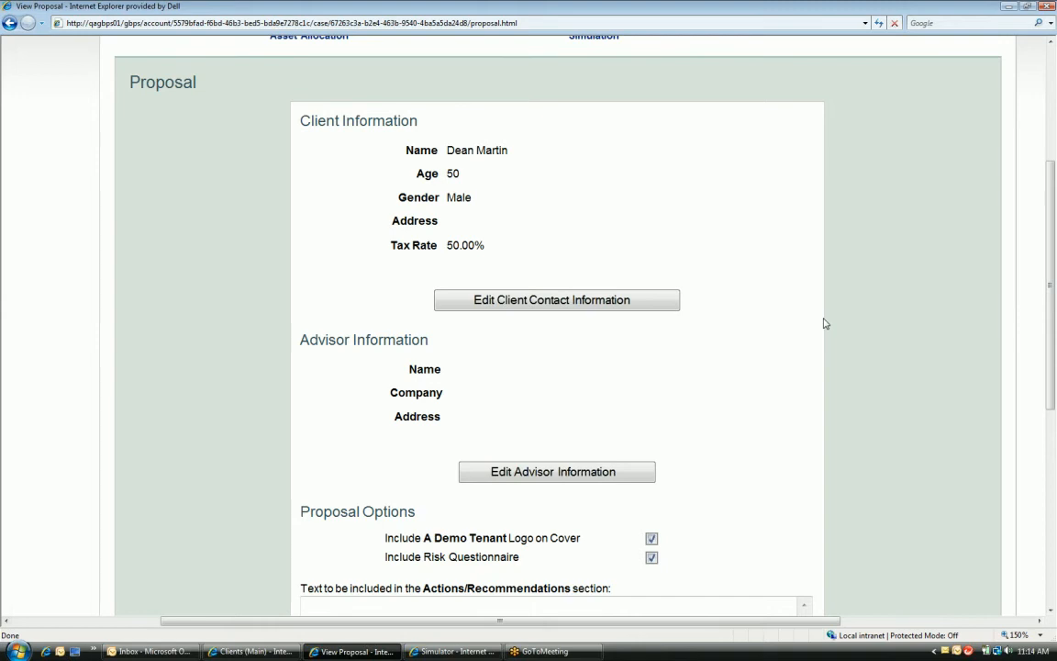
Step: View the client contact information form and cancel out of it without entering anything
{"action": "scroll", "coordinate": [825, 323], "scroll_direction": "up", "scroll_amount": 2}
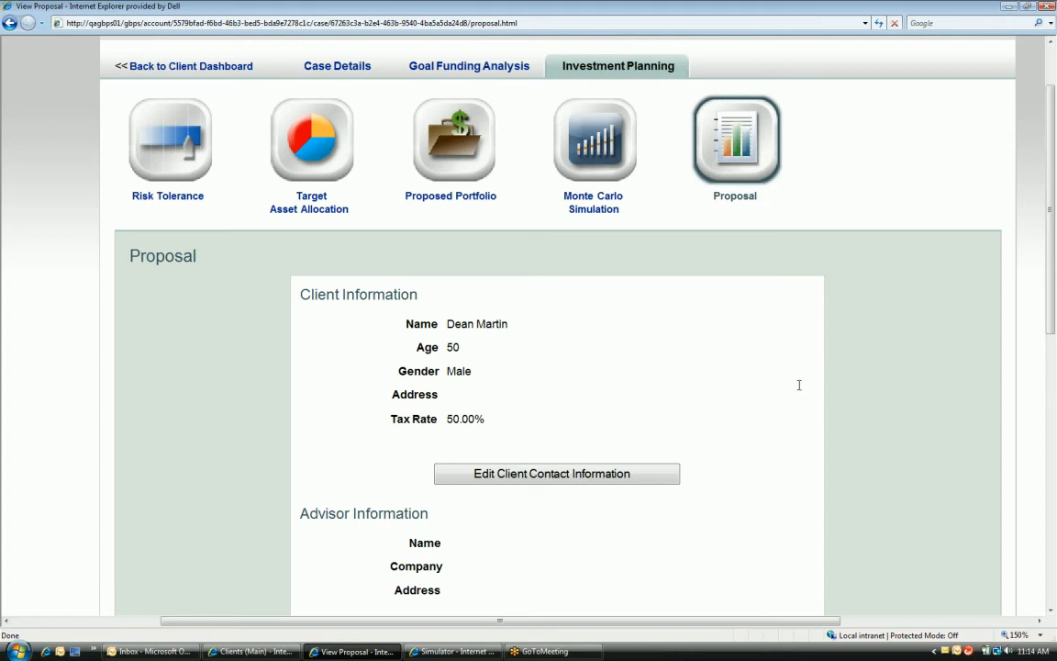
{"action": "left_click", "coordinate": [560, 480]}
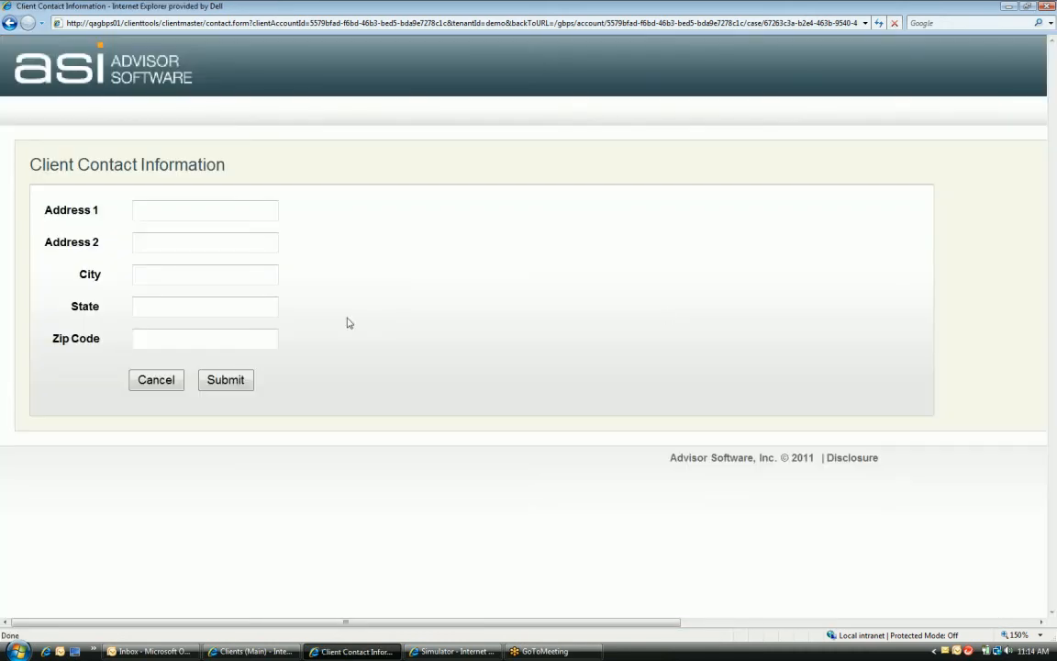
{"action": "left_click", "coordinate": [152, 380]}
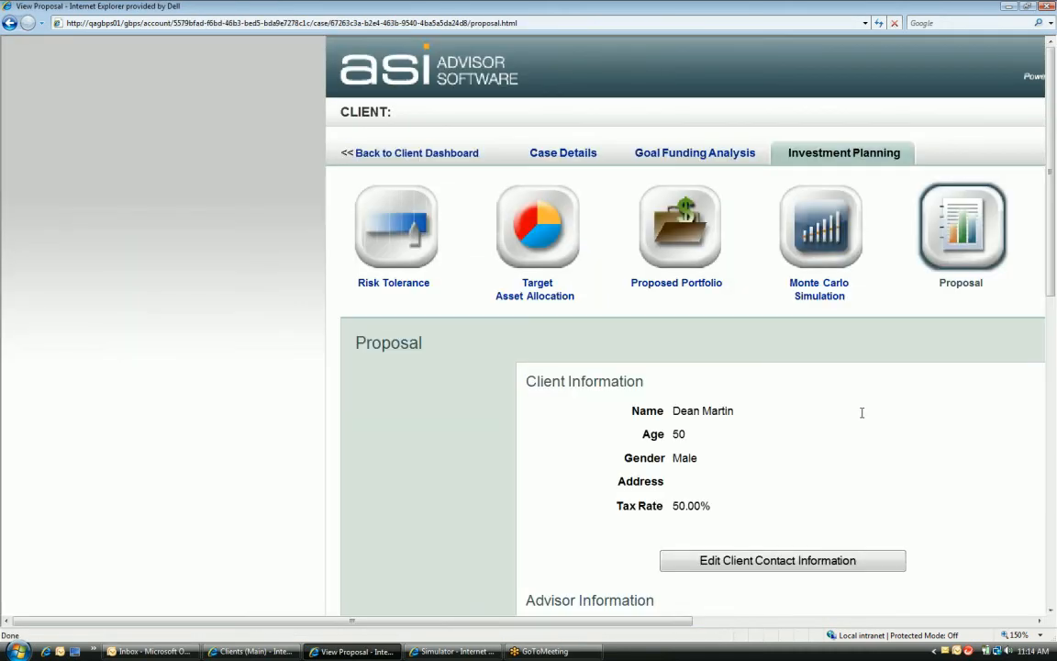
Step: Enter a placeholder advisor's name in the advisor contact information and submit the form
{"action": "scroll", "coordinate": [861, 413], "scroll_direction": "down", "scroll_amount": 3}
{"action": "left_click", "coordinate": [744, 473]}
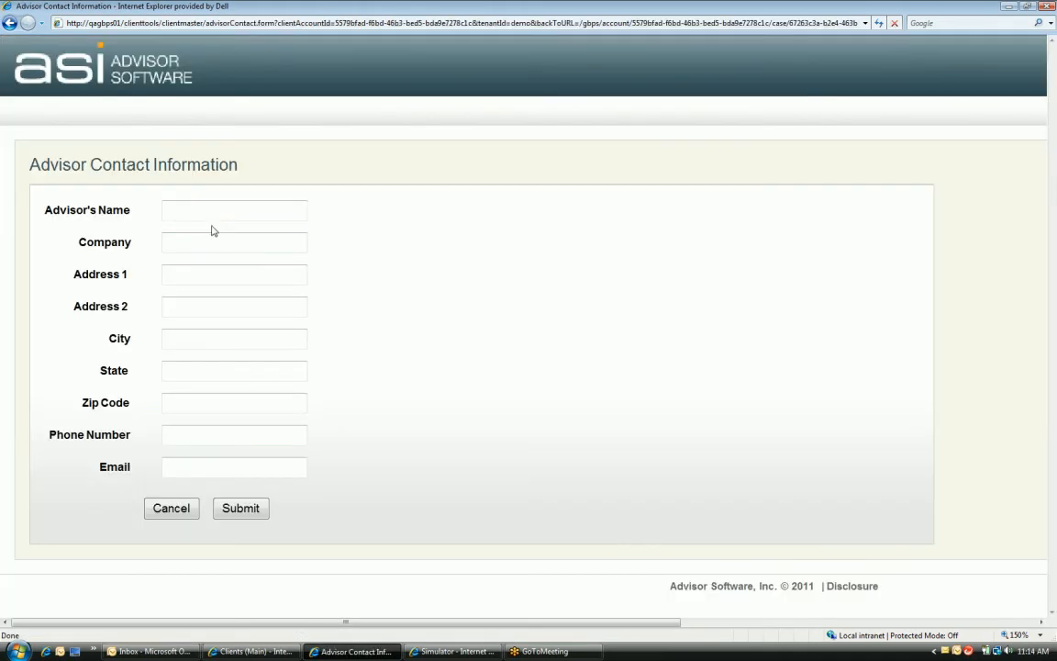
{"action": "left_click", "coordinate": [203, 214]}
{"action": "type", "text": "asdg;asid"}
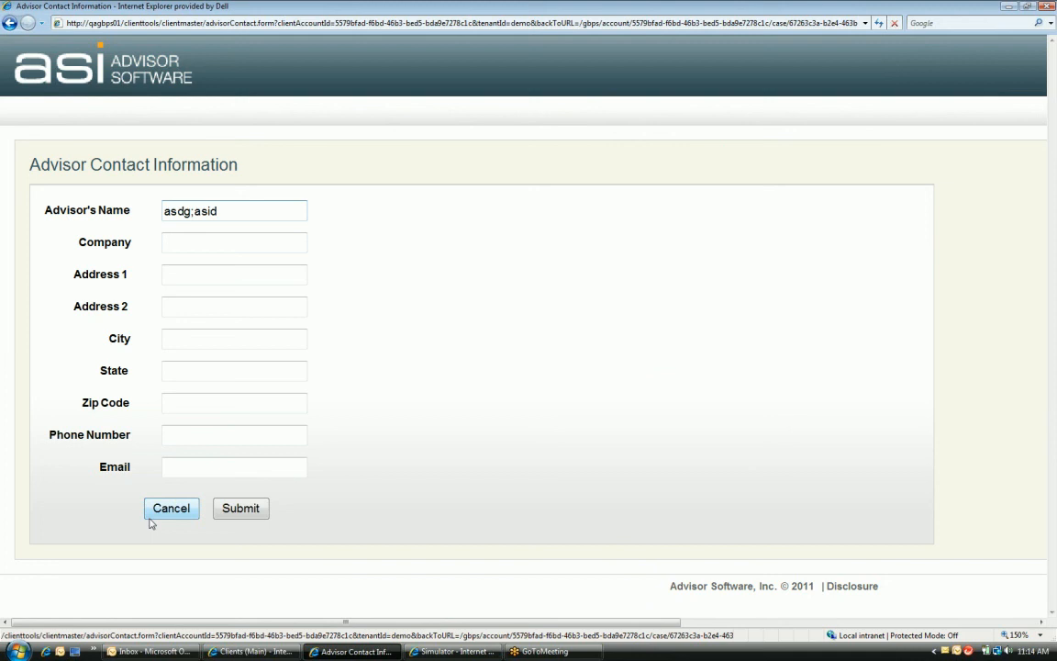
{"action": "left_click", "coordinate": [236, 510]}
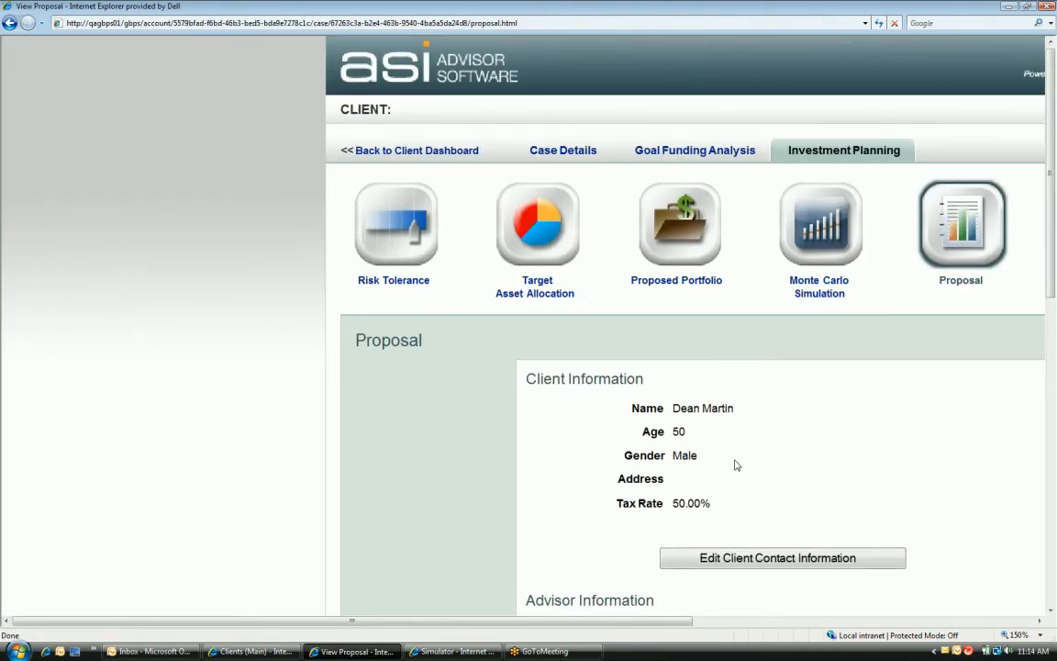
Step: Enter "liwGHIL" as the Actions/Recommendations text and "asK>gAS>KCHi" as the Portfolio Observations text of the proposal
{"action": "scroll", "coordinate": [734, 465], "scroll_direction": "down", "scroll_amount": 2}
{"action": "scroll", "coordinate": [747, 447], "scroll_direction": "down", "scroll_amount": 6}
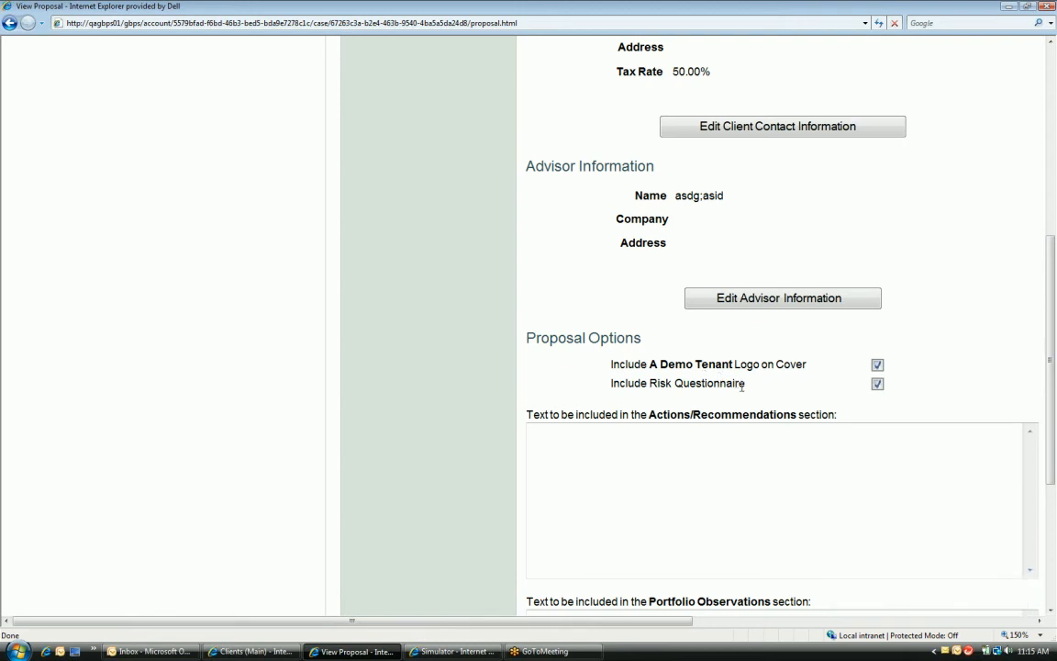
{"action": "left_click", "coordinate": [641, 448]}
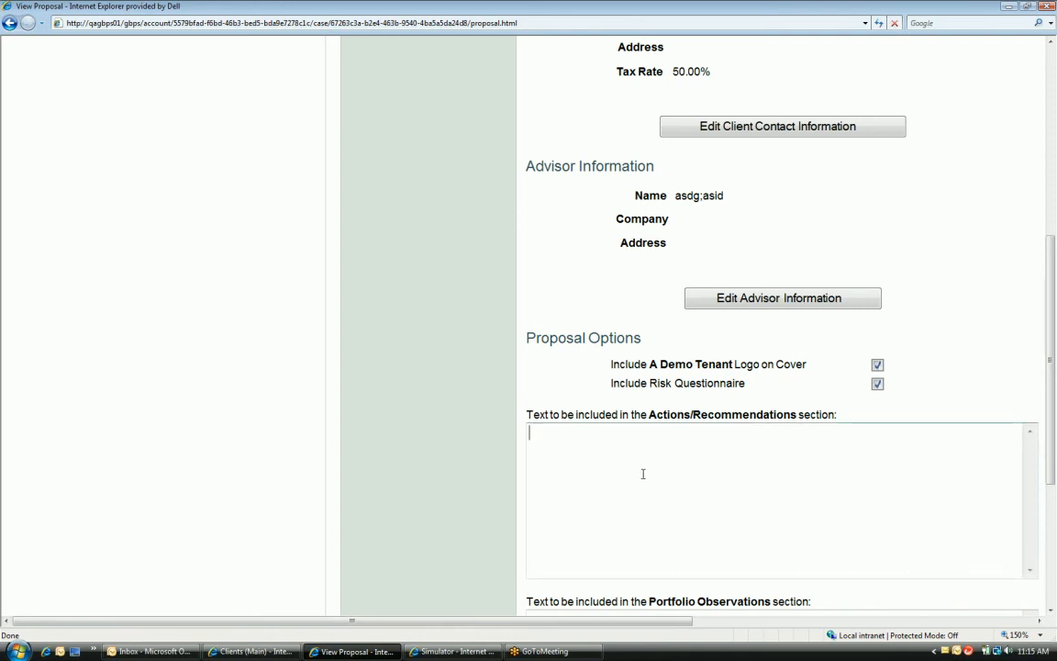
{"action": "scroll", "coordinate": [642, 471], "scroll_direction": "down", "scroll_amount": 1}
{"action": "type", "text": "liwGHIL"}
{"action": "left_click", "coordinate": [677, 560]}
{"action": "type", "text": "asK>gAS>KCHi"}
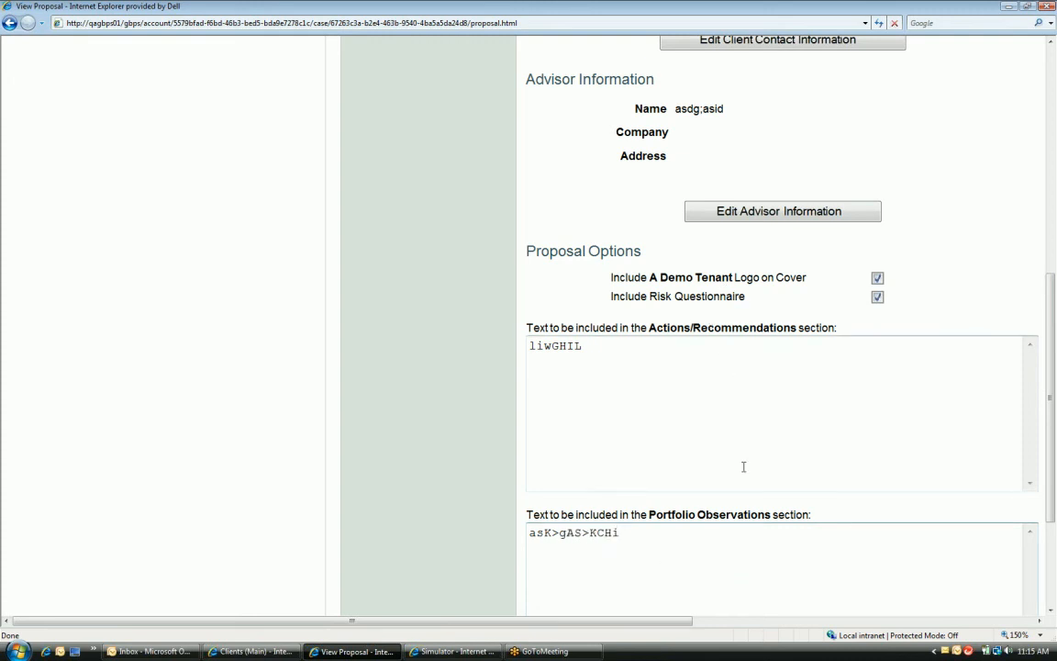
Step: Generate the proposal PDF and open it in a maximized window
{"action": "scroll", "coordinate": [711, 539], "scroll_direction": "down", "scroll_amount": 1}
{"action": "scroll", "coordinate": [712, 539], "scroll_direction": "down", "scroll_amount": 2}
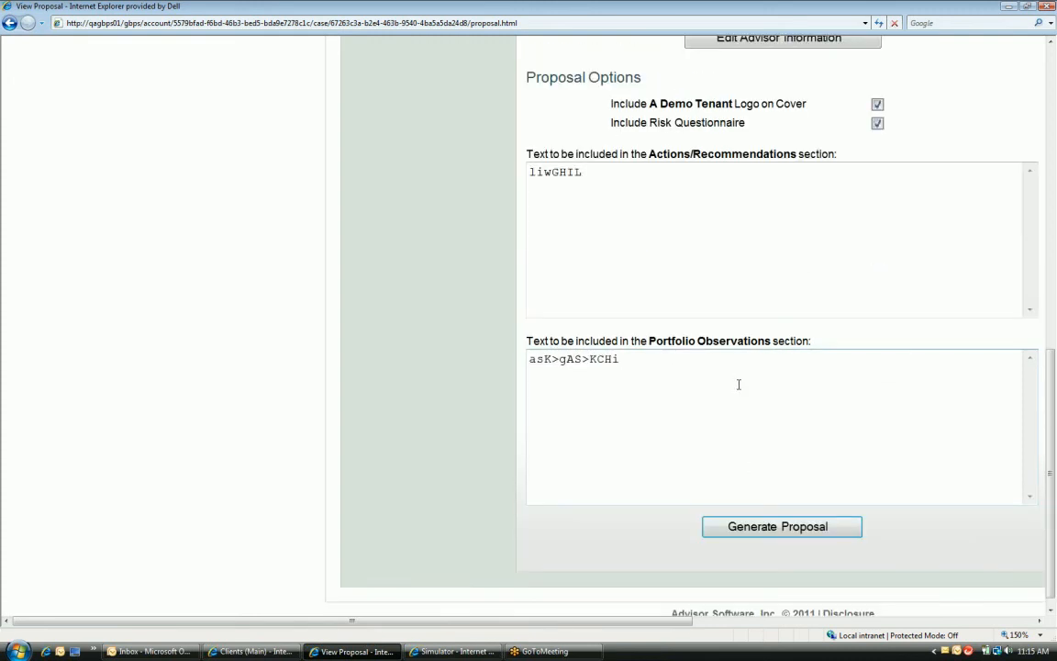
{"action": "left_click", "coordinate": [787, 531]}
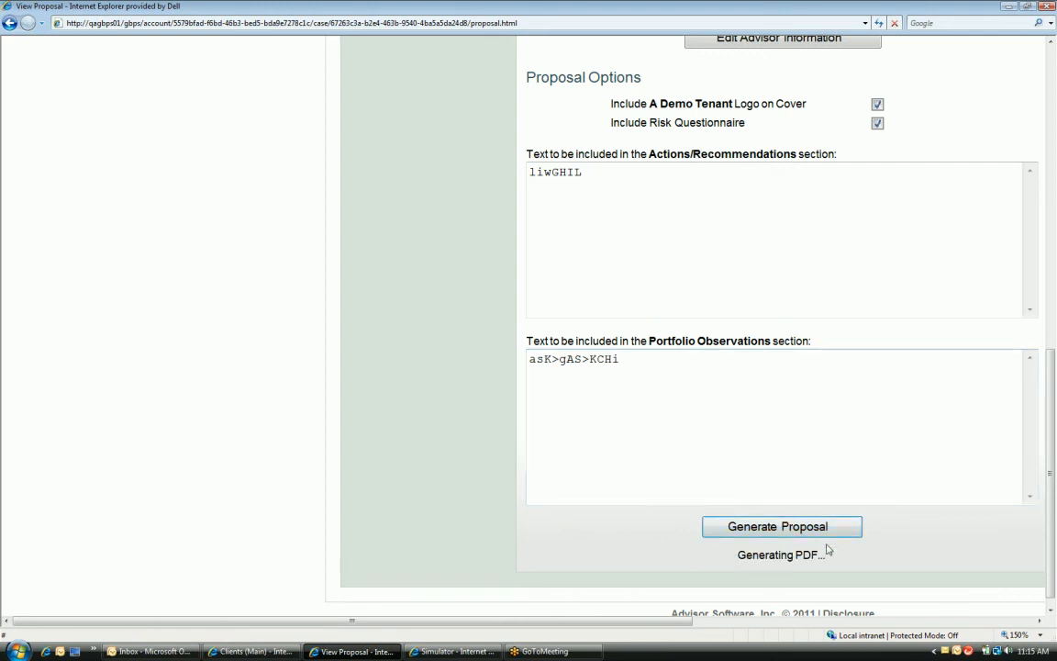
{"action": "left_click_drag", "start_coordinate": [618, 623], "coordinate": [760, 630]}
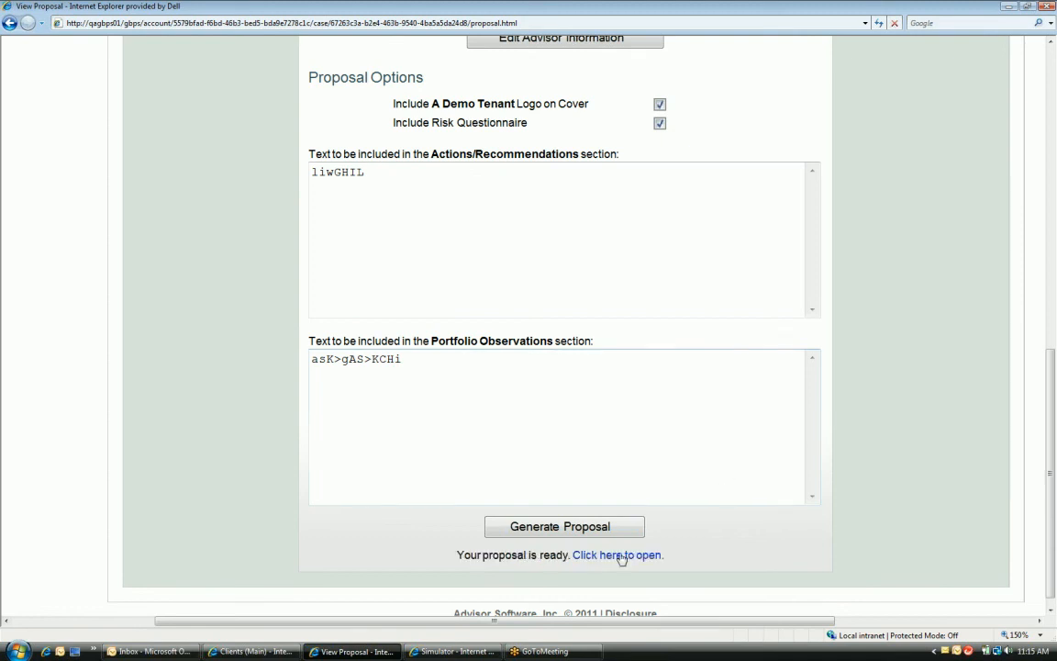
{"action": "left_click", "coordinate": [620, 556]}
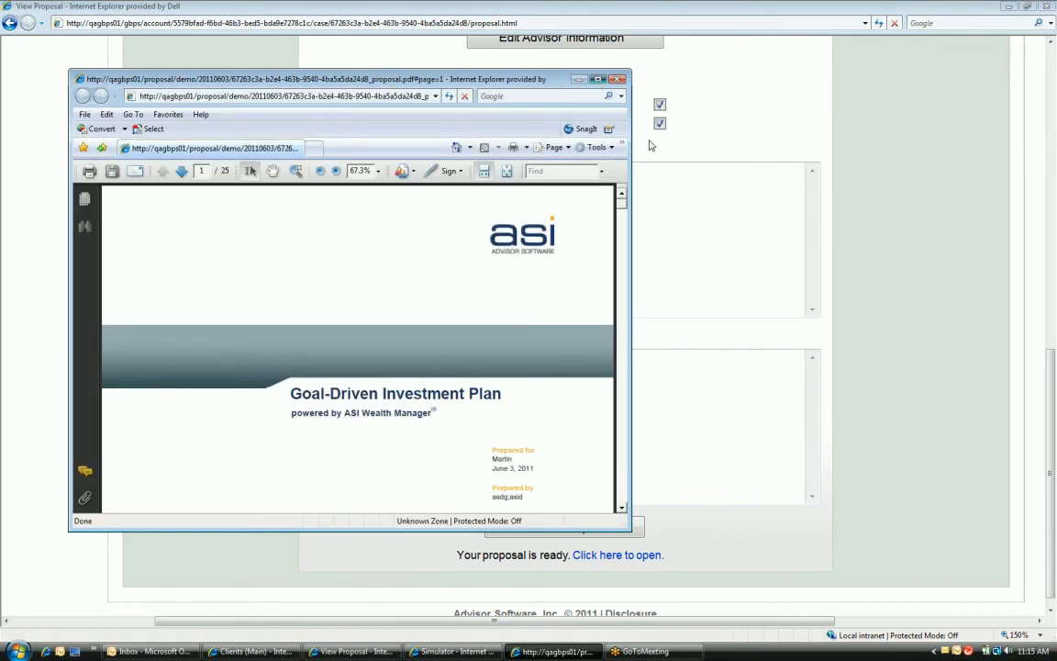
{"action": "left_click", "coordinate": [598, 79]}
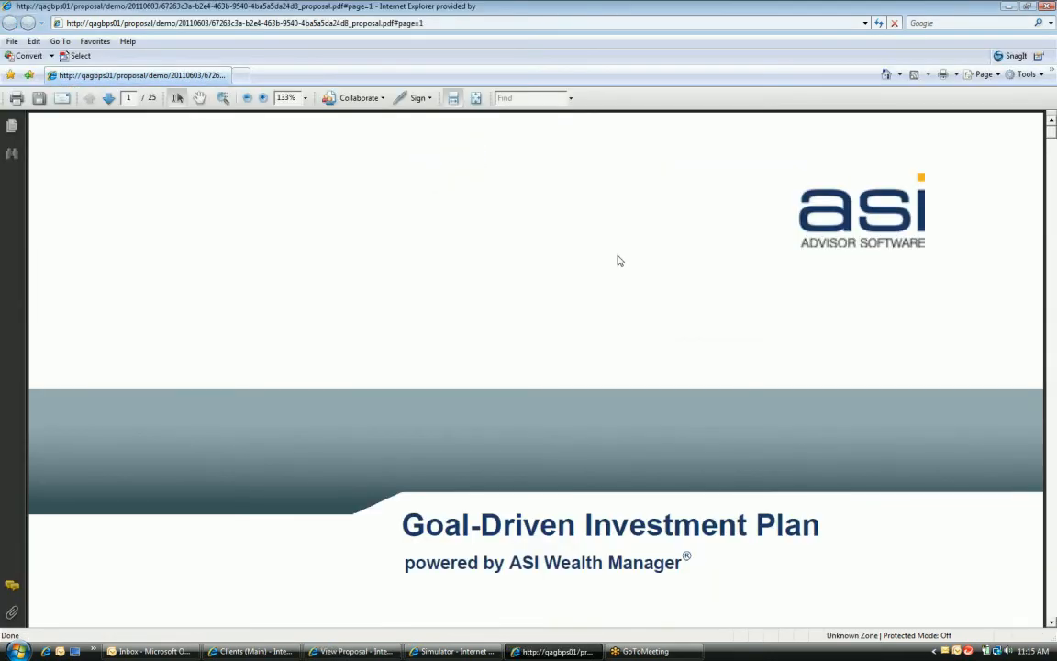
Step: Review the proposal's cover page and read through its full table of contents
{"action": "scroll", "coordinate": [707, 267], "scroll_direction": "down", "scroll_amount": 5}
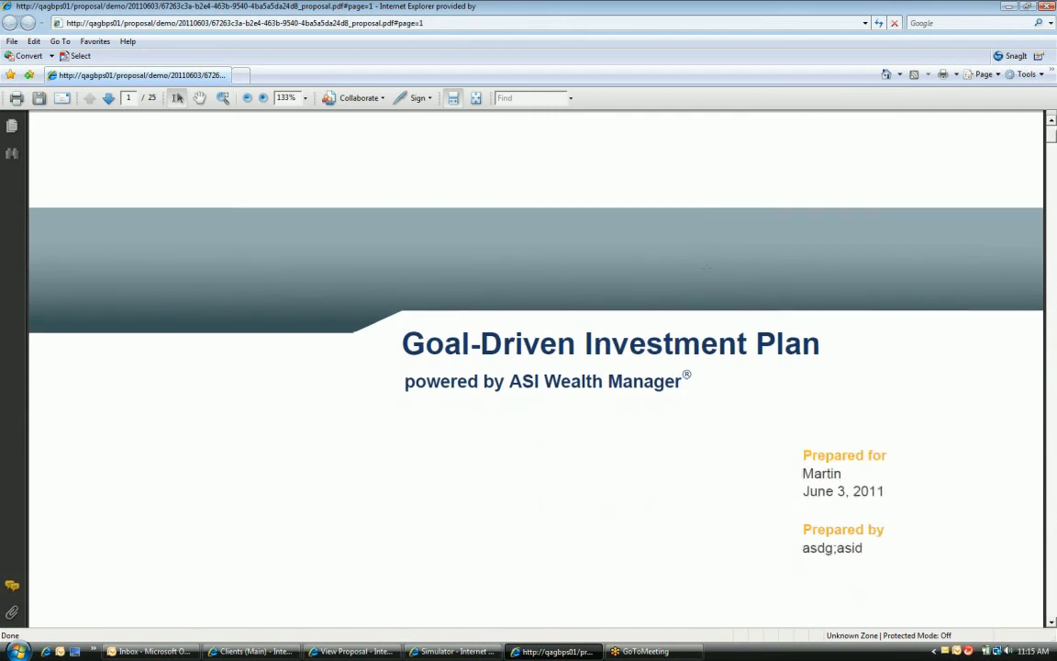
{"action": "scroll", "coordinate": [709, 273], "scroll_direction": "down", "scroll_amount": 4}
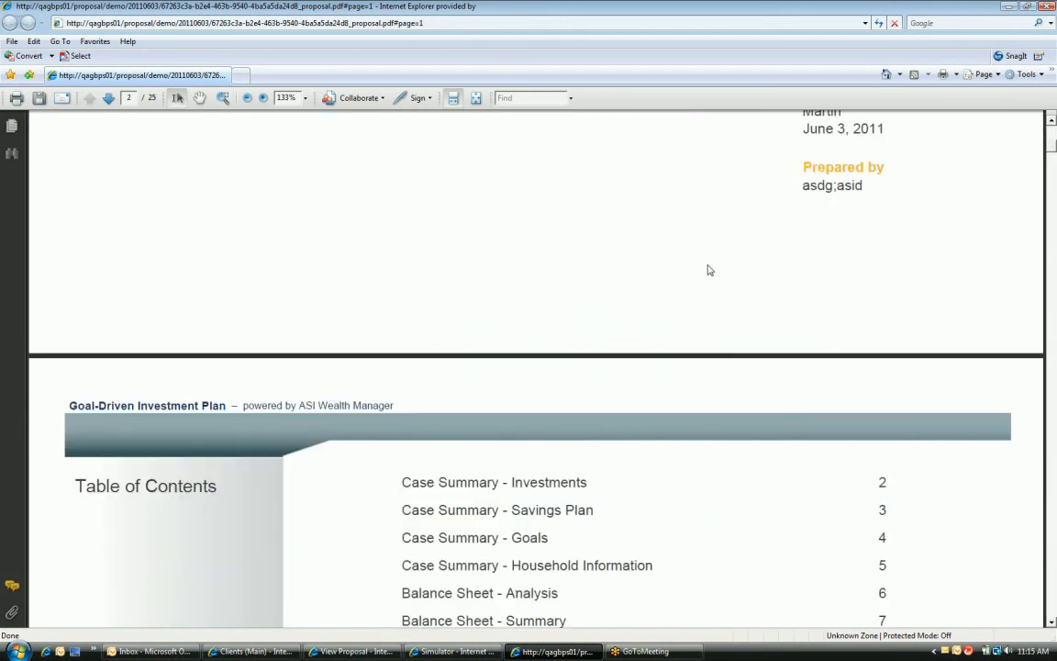
{"action": "scroll", "coordinate": [707, 269], "scroll_direction": "down", "scroll_amount": 1}
{"action": "scroll", "coordinate": [708, 270], "scroll_direction": "down", "scroll_amount": 3}
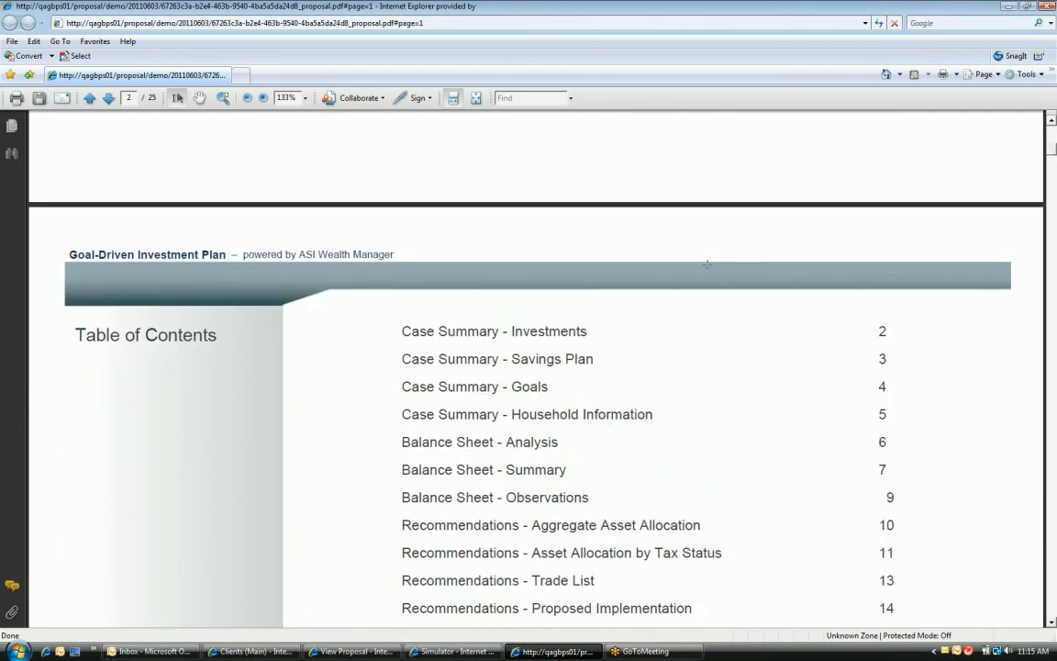
{"action": "scroll", "coordinate": [709, 266], "scroll_direction": "down", "scroll_amount": 3}
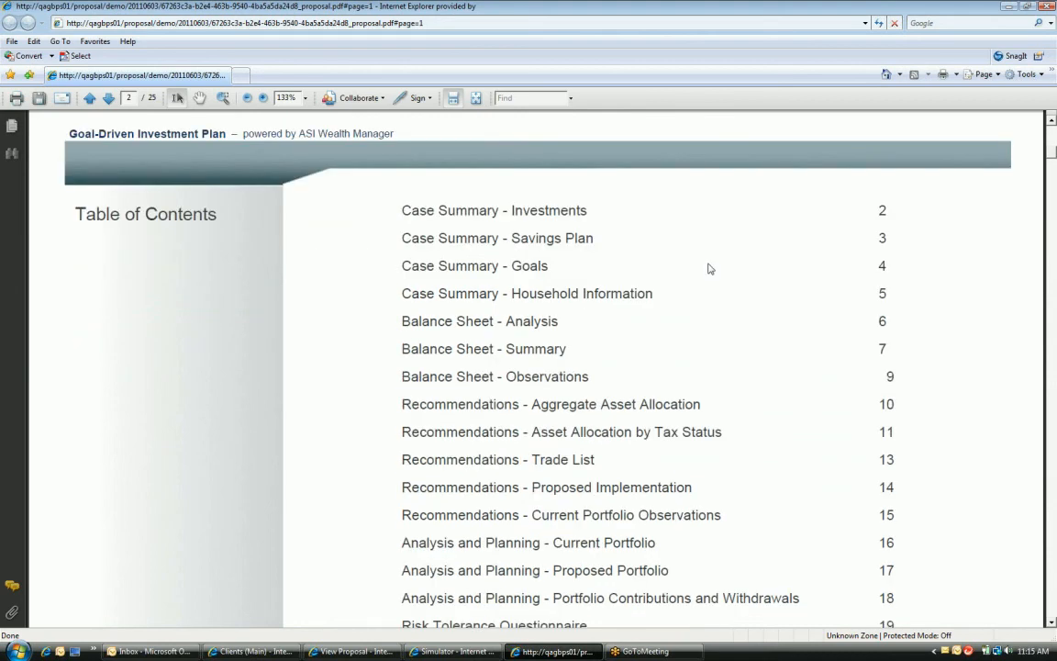
{"action": "scroll", "coordinate": [709, 266], "scroll_direction": "down", "scroll_amount": 5}
{"action": "scroll", "coordinate": [710, 264], "scroll_direction": "down", "scroll_amount": 2}
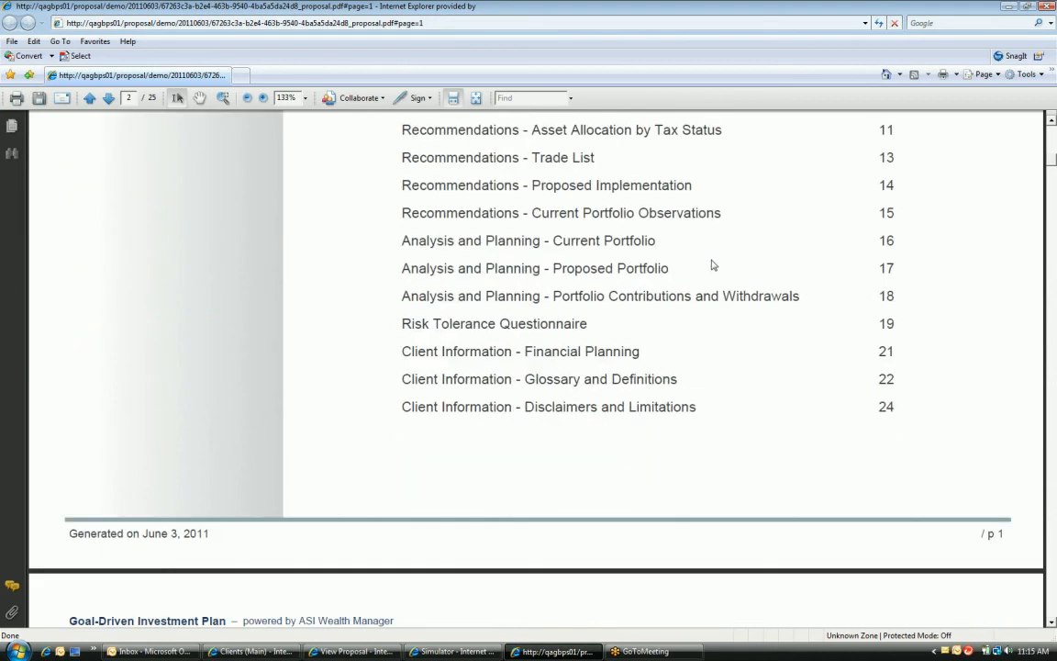
Step: Examine the Case Summary page on investments by tax status, including its chart and account tables, closing the calendar reminder that covers it
{"action": "scroll", "coordinate": [714, 263], "scroll_direction": "down", "scroll_amount": 4}
{"action": "scroll", "coordinate": [718, 257], "scroll_direction": "down", "scroll_amount": 2}
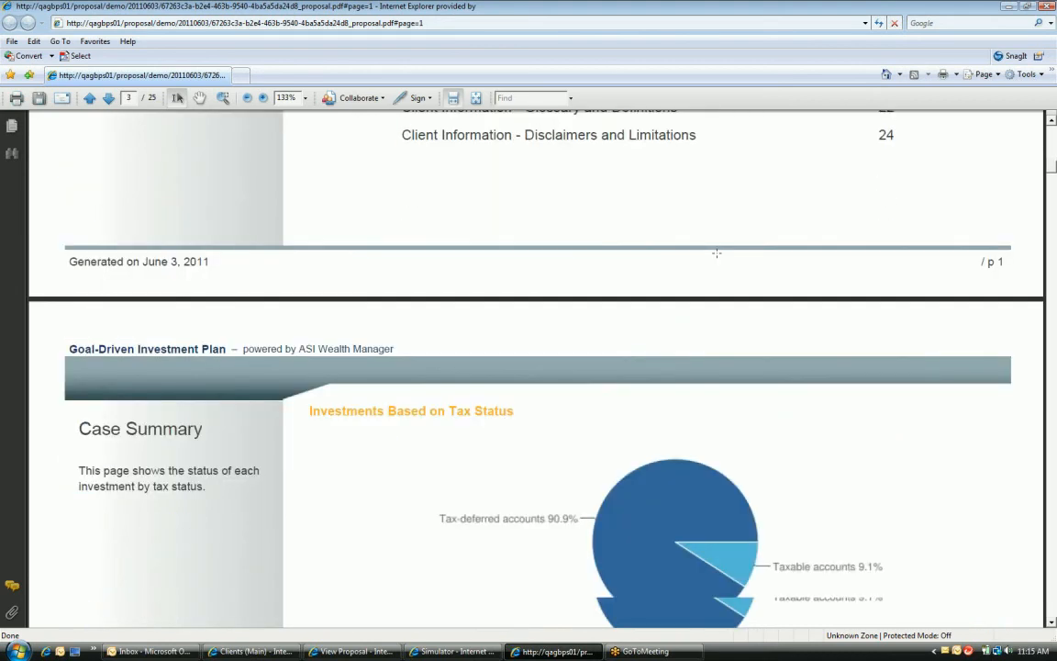
{"action": "scroll", "coordinate": [717, 252], "scroll_direction": "down", "scroll_amount": 3}
{"action": "scroll", "coordinate": [717, 250], "scroll_direction": "down", "scroll_amount": 1}
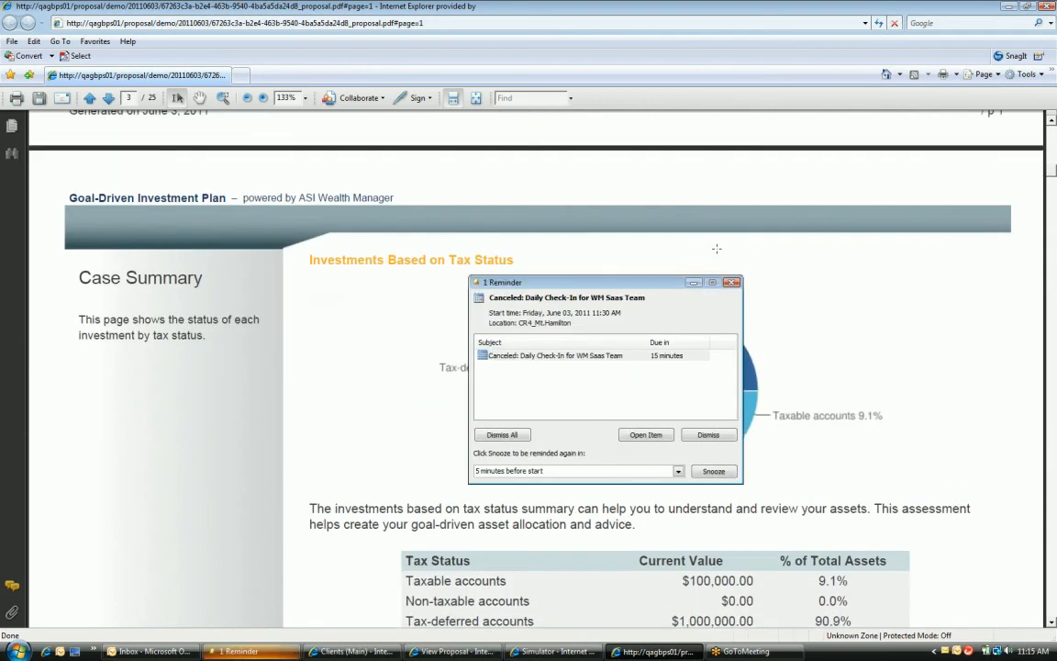
{"action": "scroll", "coordinate": [717, 249], "scroll_direction": "down", "scroll_amount": 2}
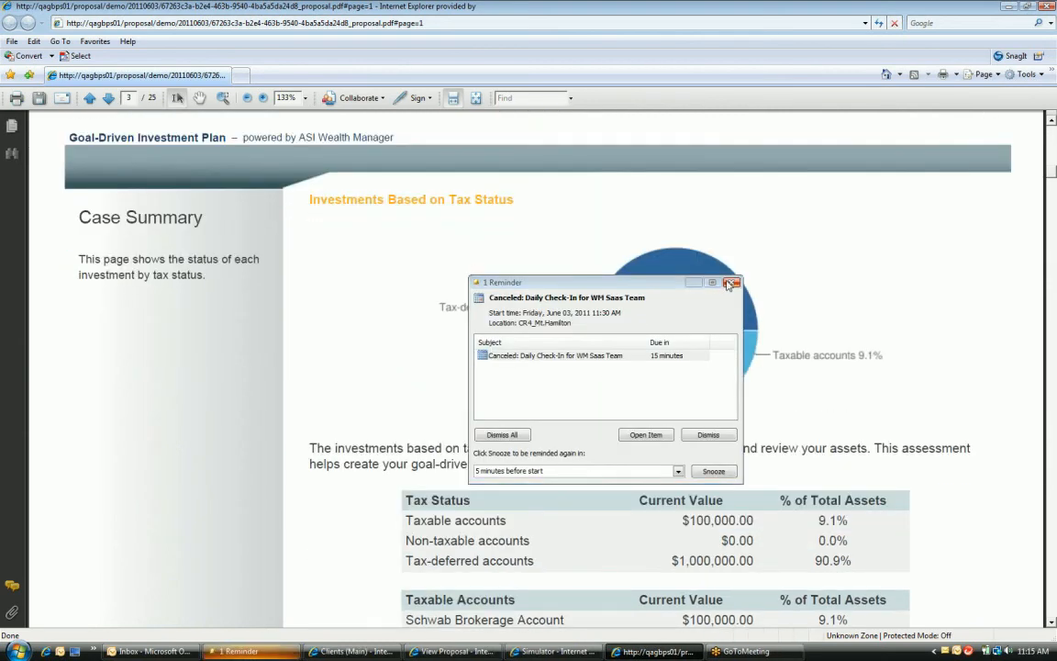
{"action": "left_click", "coordinate": [730, 283]}
{"action": "scroll", "coordinate": [717, 252], "scroll_direction": "down", "scroll_amount": 1}
{"action": "scroll", "coordinate": [716, 253], "scroll_direction": "down", "scroll_amount": 2}
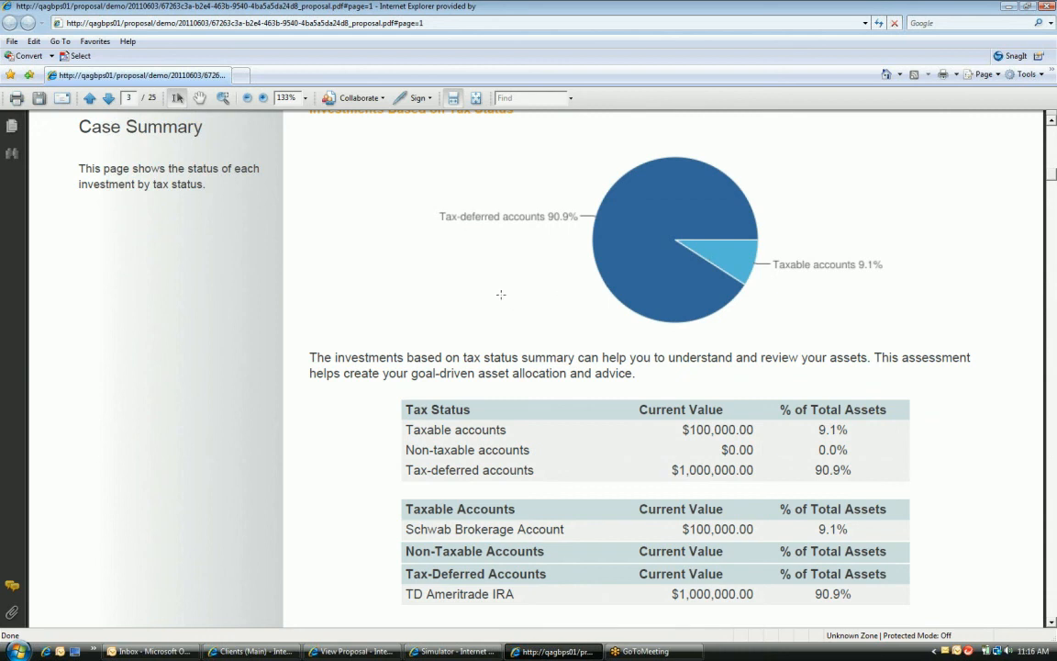
{"action": "scroll", "coordinate": [501, 294], "scroll_direction": "down", "scroll_amount": 1}
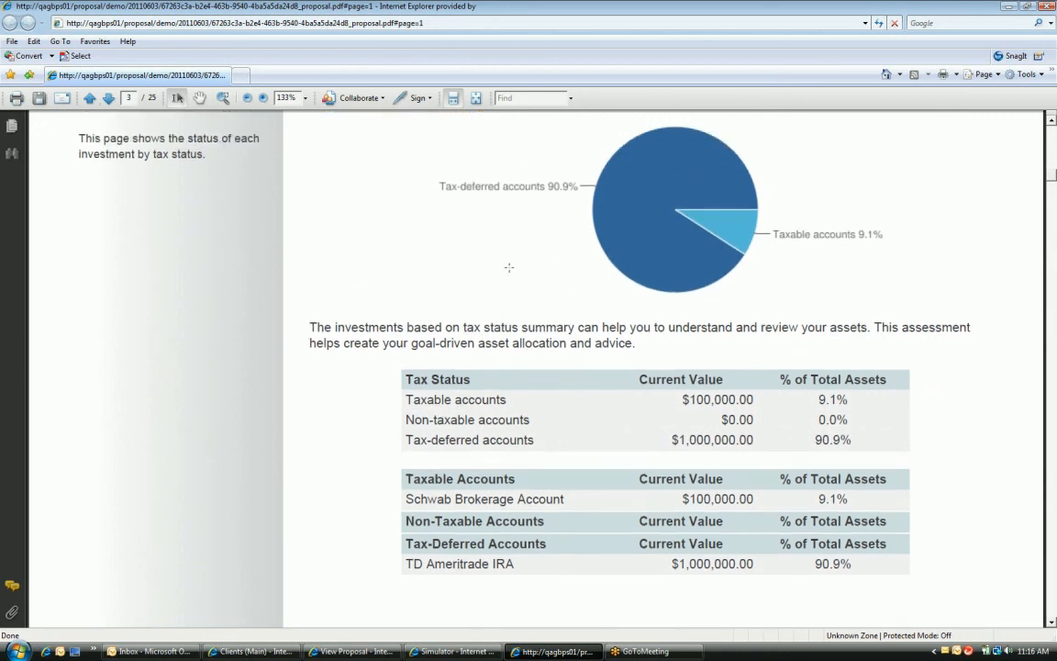
{"action": "scroll", "coordinate": [509, 267], "scroll_direction": "down", "scroll_amount": 1}
{"action": "scroll", "coordinate": [509, 267], "scroll_direction": "down", "scroll_amount": 1}
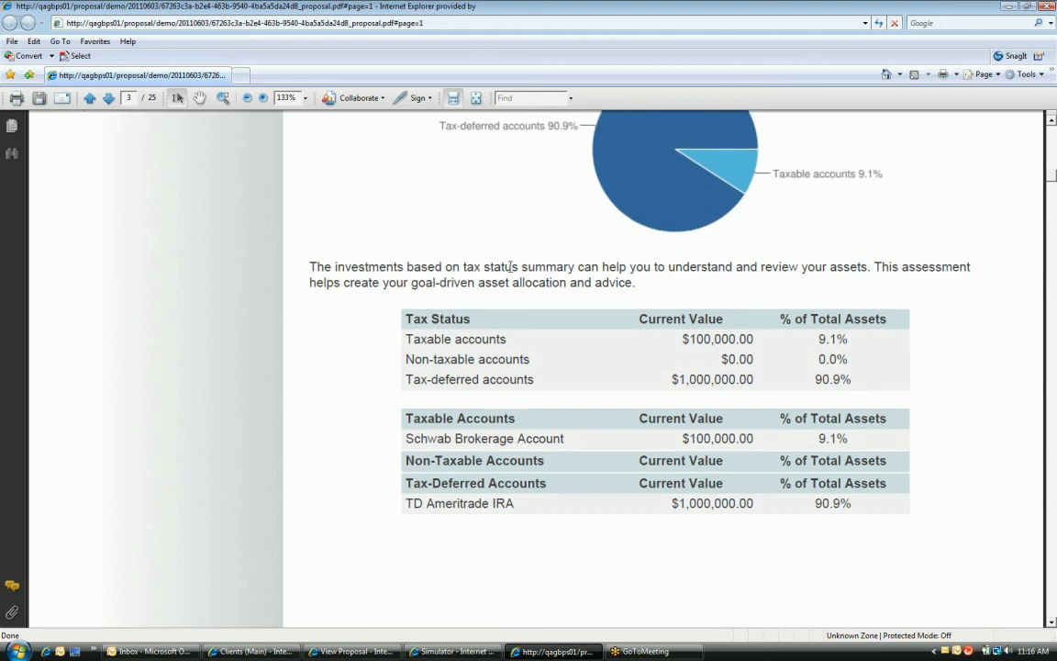
Step: Examine the Case Summary's Savings Plan page and continue to the household's Goals page
{"action": "scroll", "coordinate": [512, 267], "scroll_direction": "down", "scroll_amount": 3}
{"action": "scroll", "coordinate": [511, 267], "scroll_direction": "down", "scroll_amount": 8}
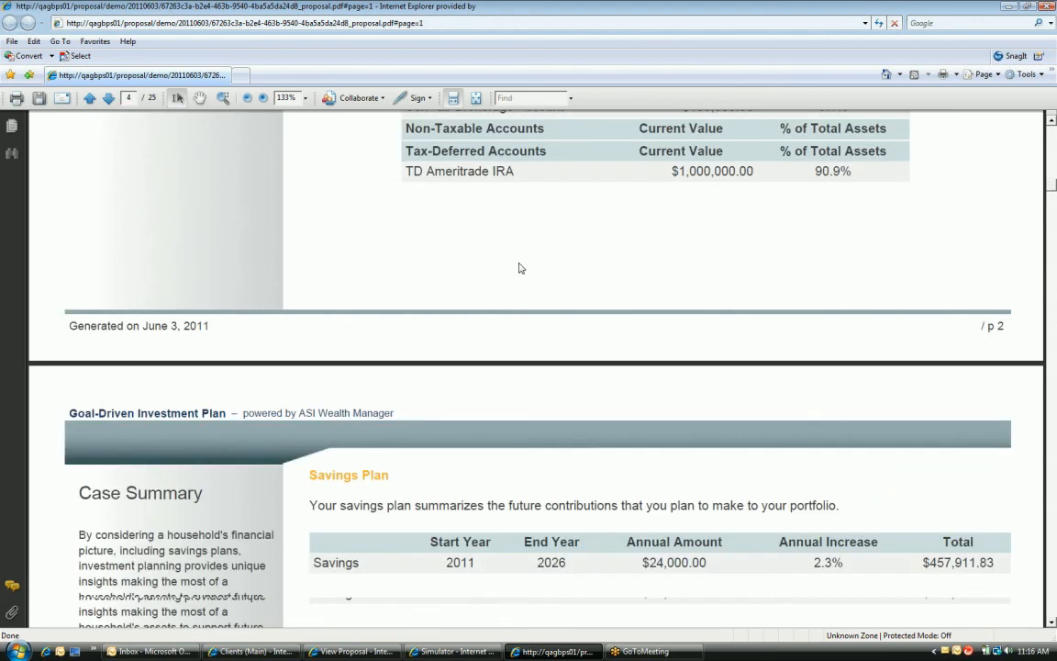
{"action": "scroll", "coordinate": [520, 268], "scroll_direction": "down", "scroll_amount": 8}
{"action": "scroll", "coordinate": [520, 259], "scroll_direction": "down", "scroll_amount": 1}
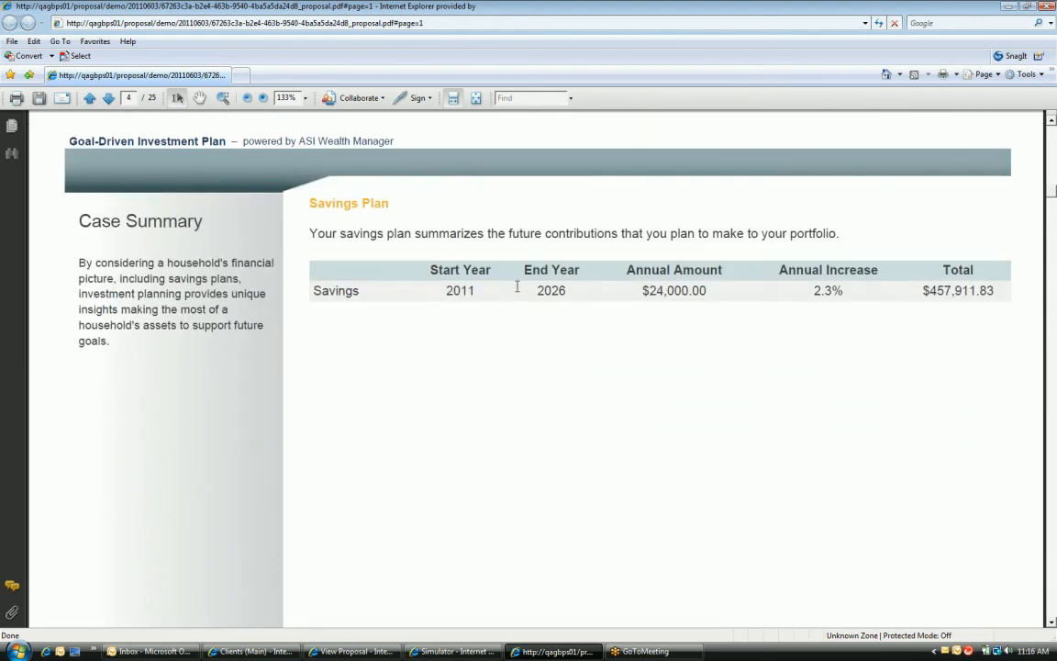
{"action": "scroll", "coordinate": [521, 290], "scroll_direction": "down", "scroll_amount": 1}
{"action": "scroll", "coordinate": [526, 291], "scroll_direction": "down", "scroll_amount": 10}
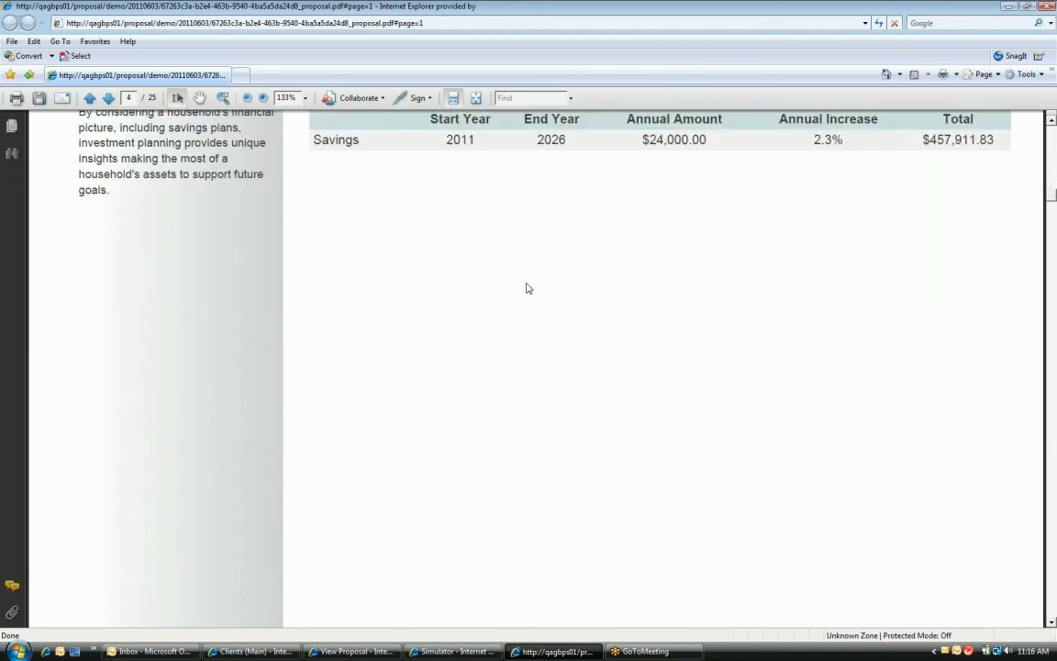
{"action": "scroll", "coordinate": [533, 282], "scroll_direction": "down", "scroll_amount": 3}
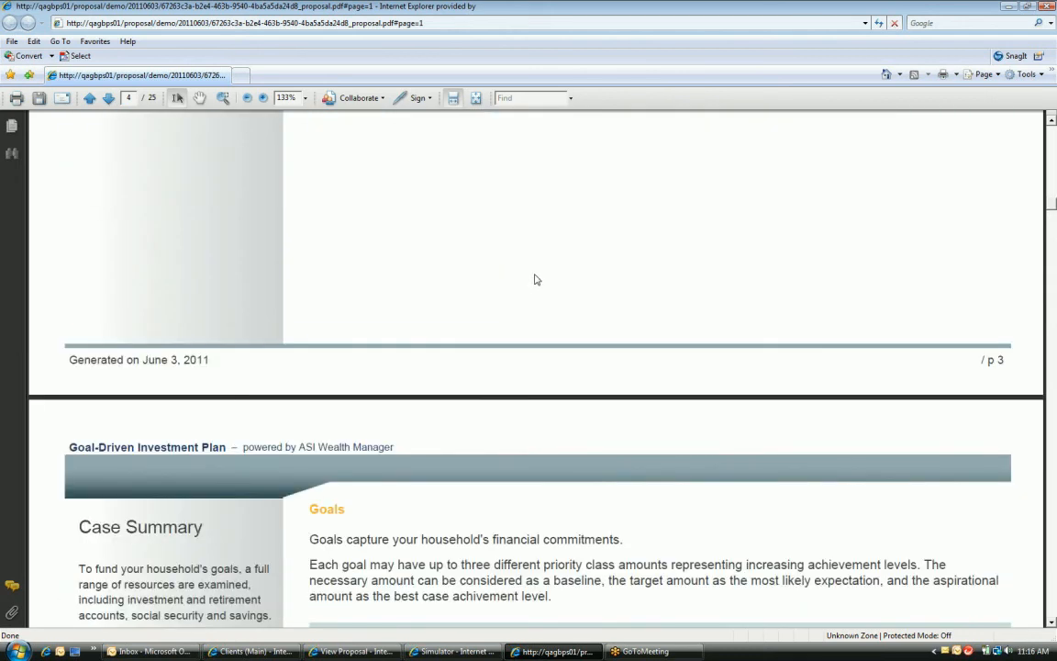
{"action": "scroll", "coordinate": [537, 279], "scroll_direction": "down", "scroll_amount": 4}
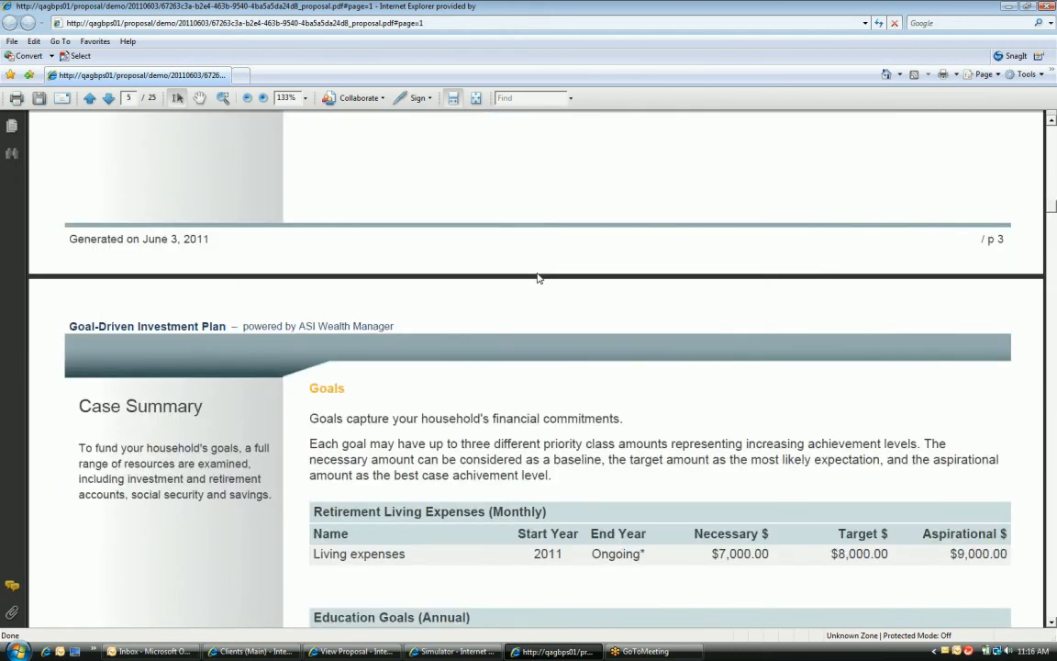